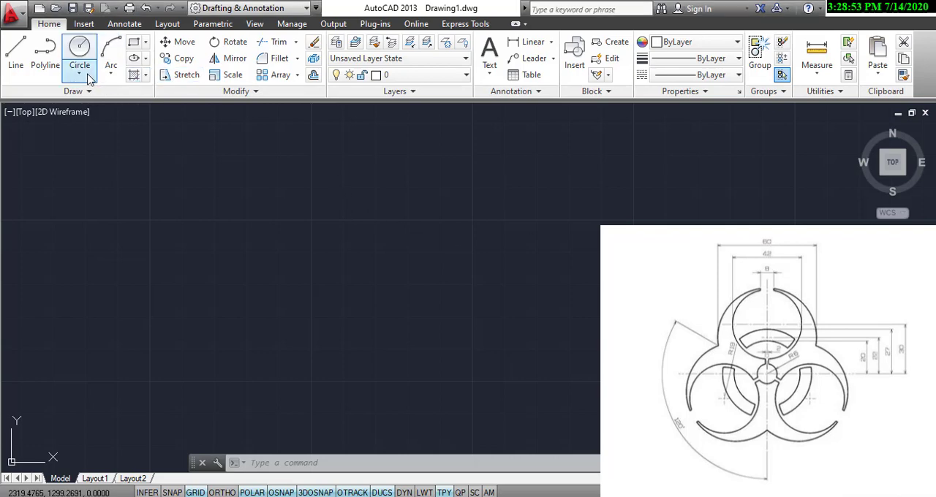
# Draw a circle of radius 6 mm in the middle of the empty drawing area.
pyautogui.click(80, 50)
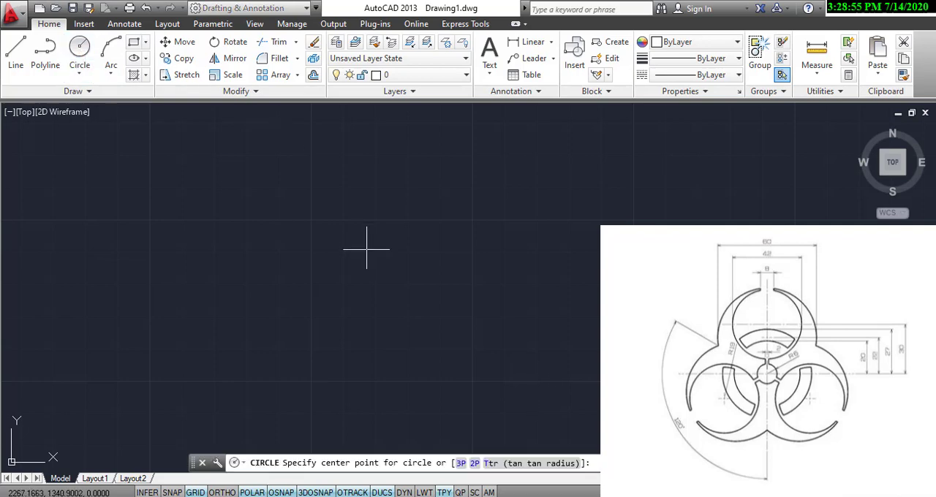
pyautogui.click(394, 260)
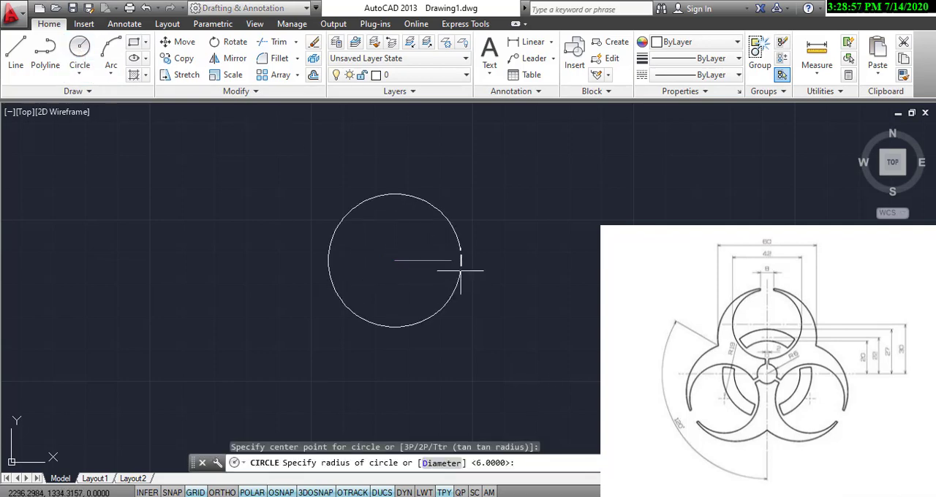
pyautogui.write('6')
pyautogui.press('Return')
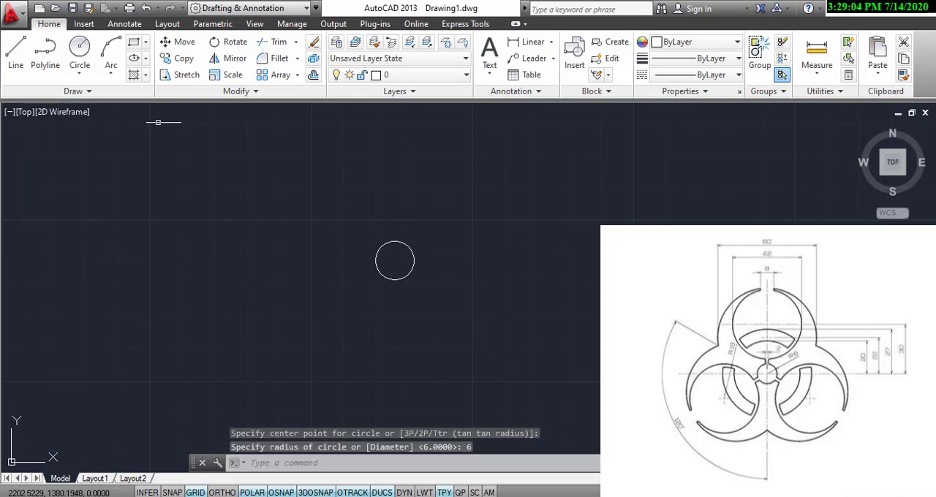
# Draw two more circles of radius 20 mm and 27 mm concentric with the 6 mm radius circle.
pyautogui.click(80, 51)
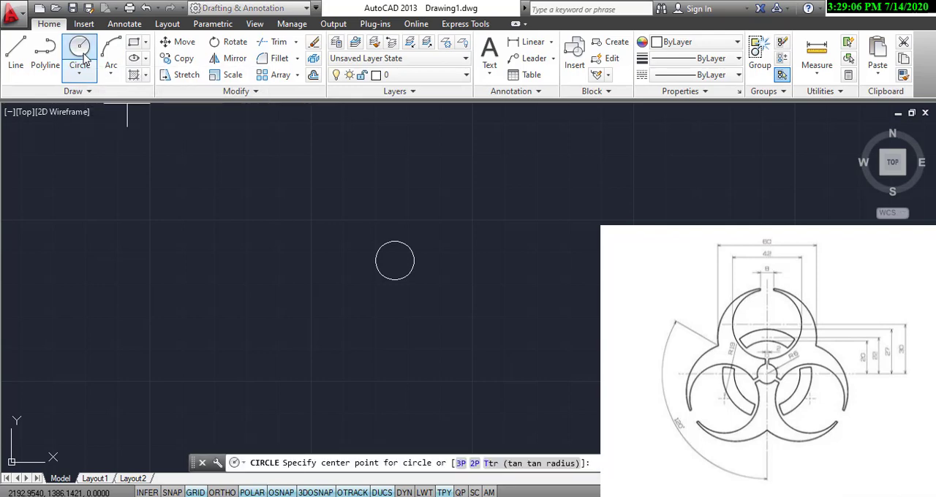
pyautogui.click(395, 261)
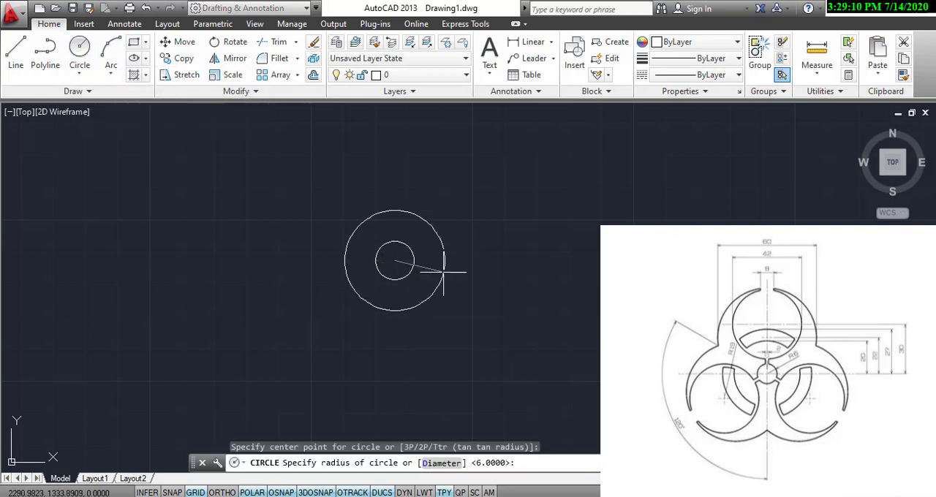
pyautogui.write('20')
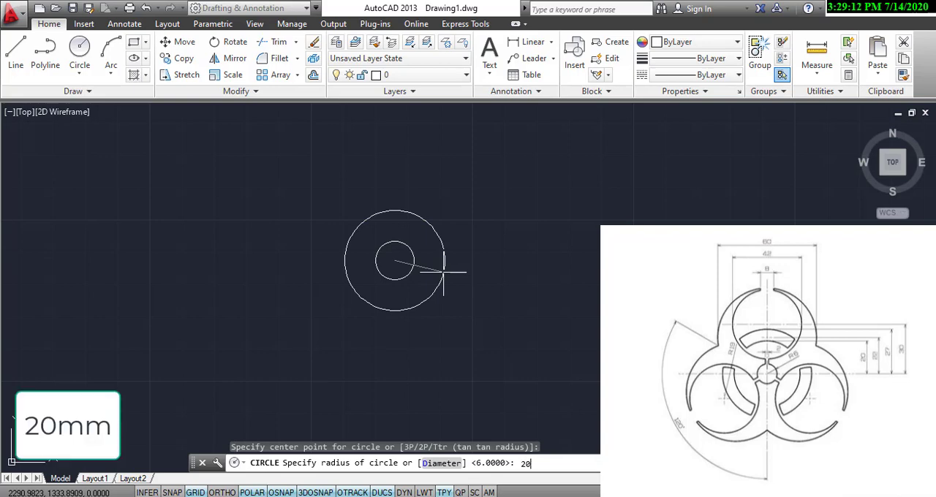
pyautogui.press('Return')
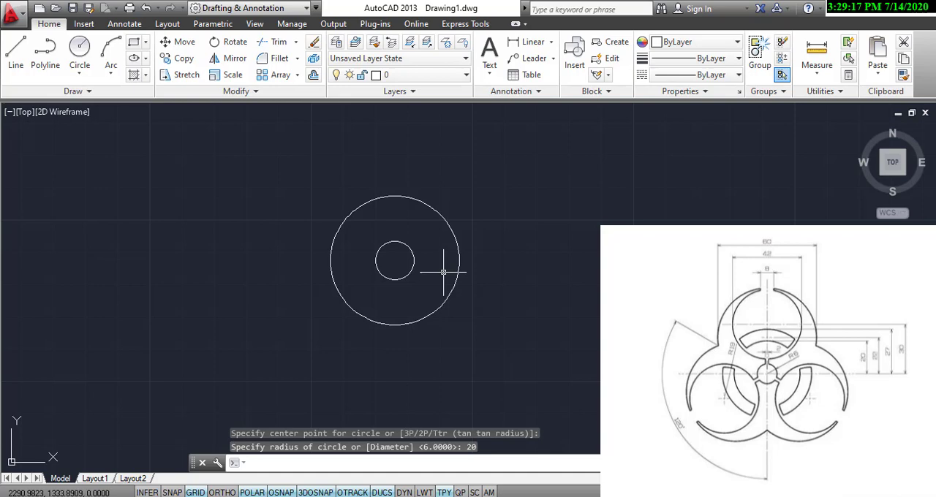
pyautogui.click(80, 48)
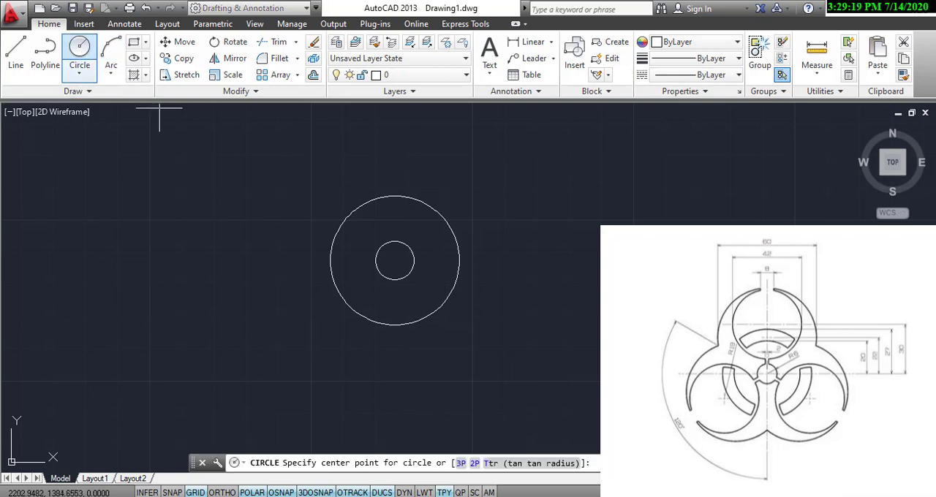
pyautogui.click(394, 260)
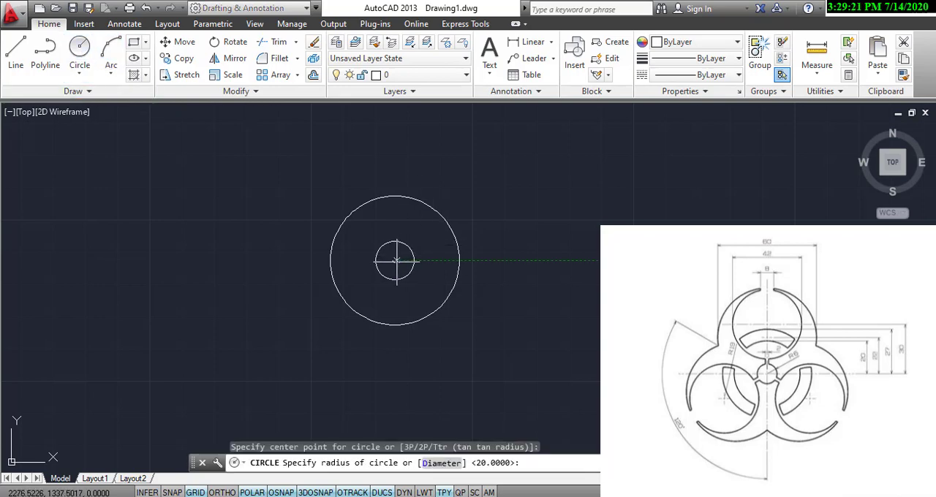
pyautogui.write('27')
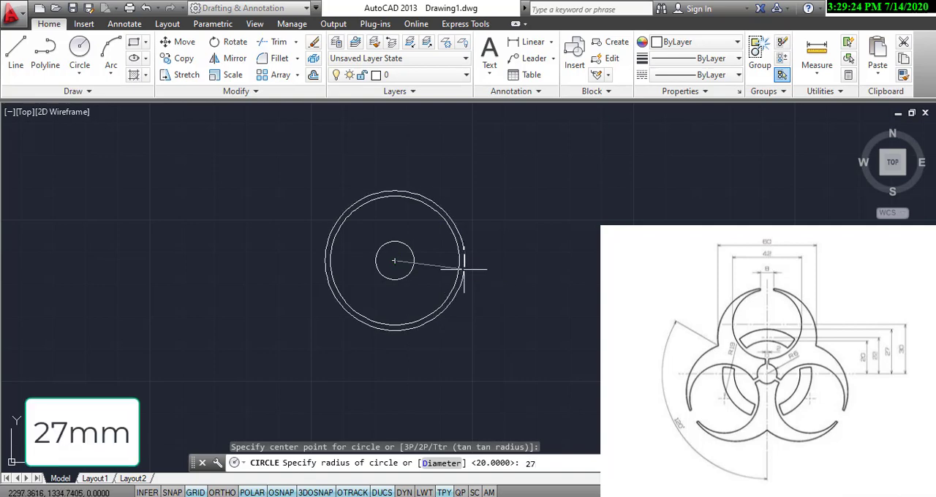
pyautogui.press('Return')
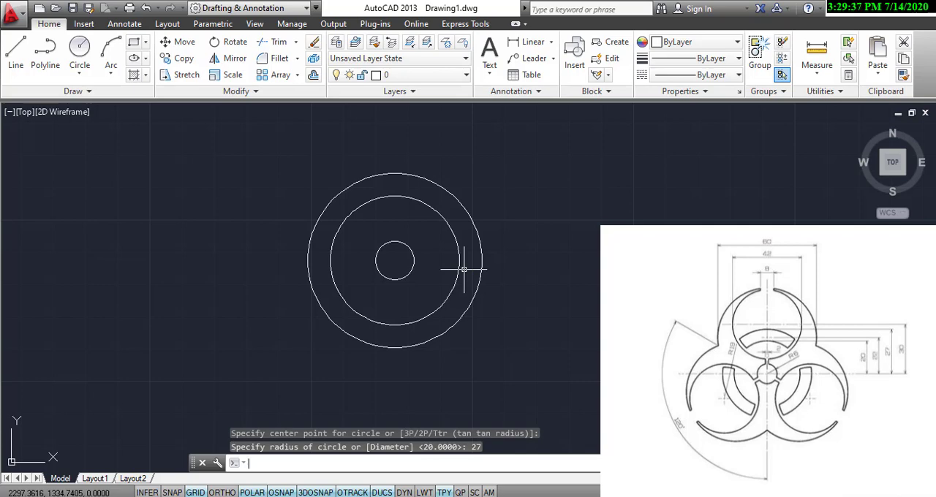
# Draw a 22 mm line vertically upward from the common centre of the circles.
pyautogui.click(16, 53)
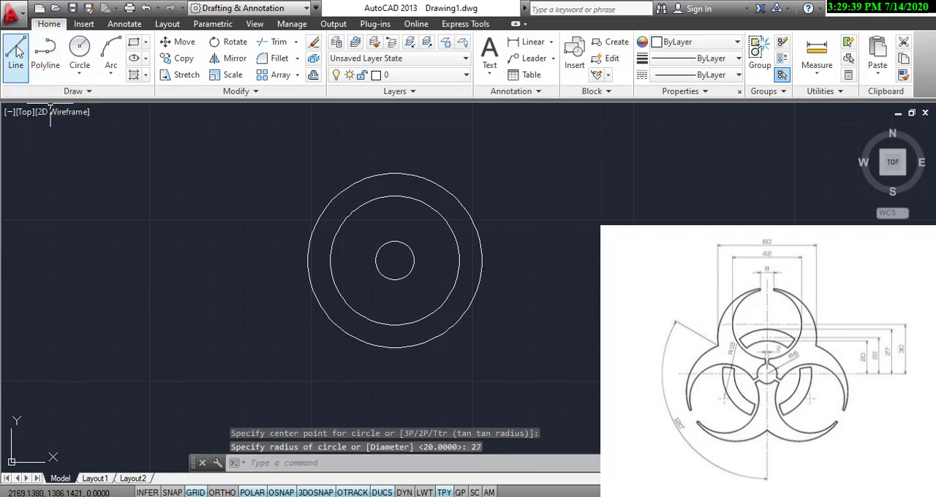
pyautogui.click(395, 261)
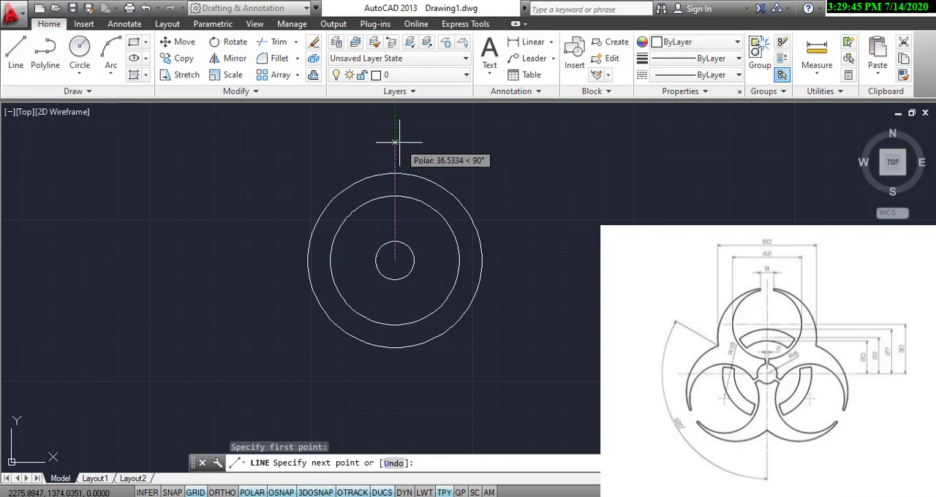
pyautogui.write('22')
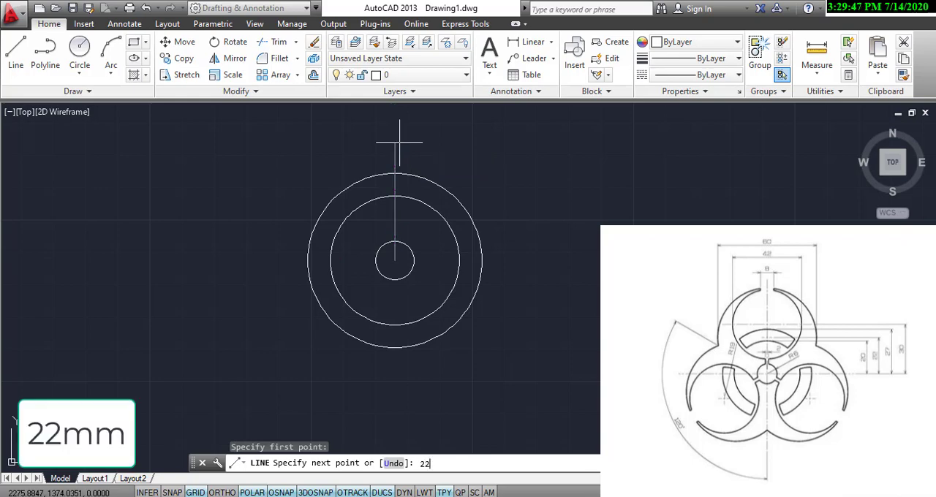
pyautogui.press('Return')
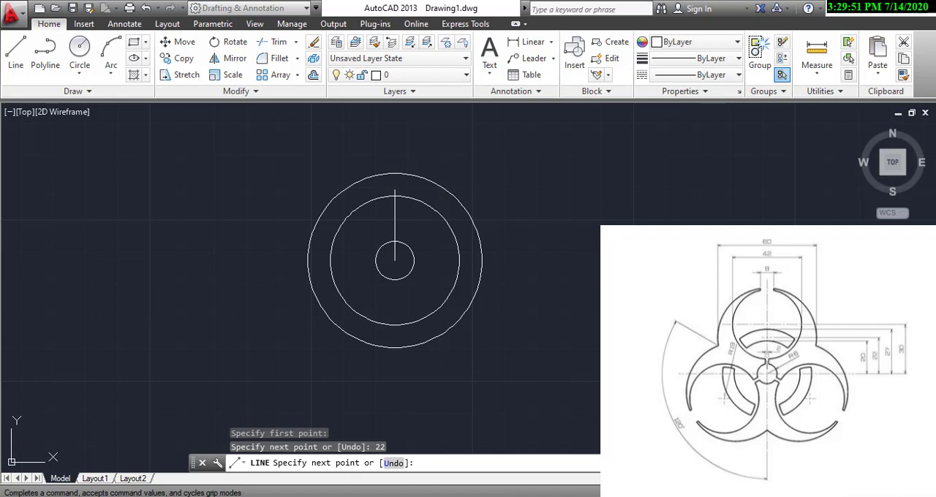
pyautogui.press('Return')
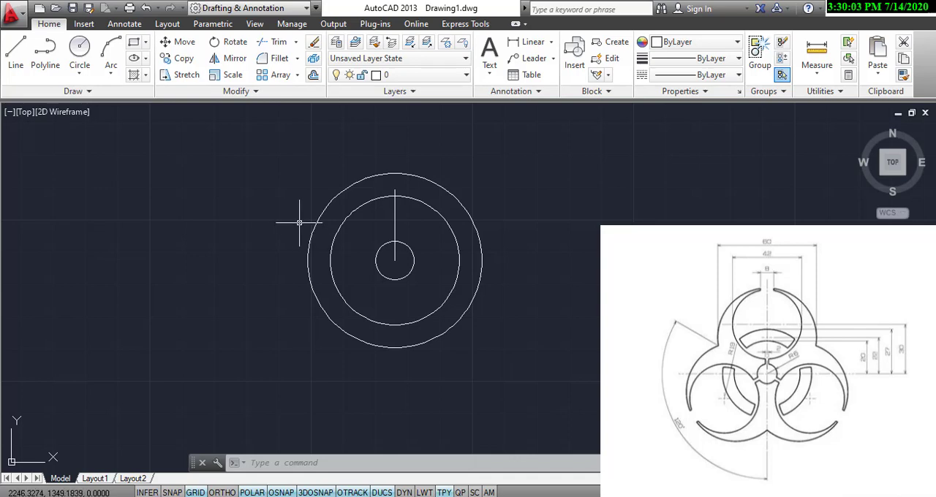
# Draw a circle of diameter 60 mm centred on the upper end of the vertical line.
pyautogui.click(79, 73)
pyautogui.click(112, 125)
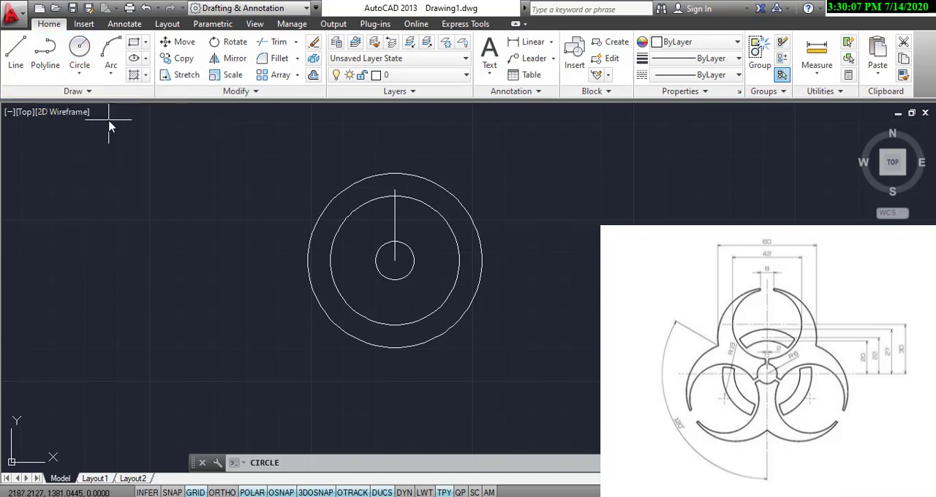
pyautogui.click(395, 188)
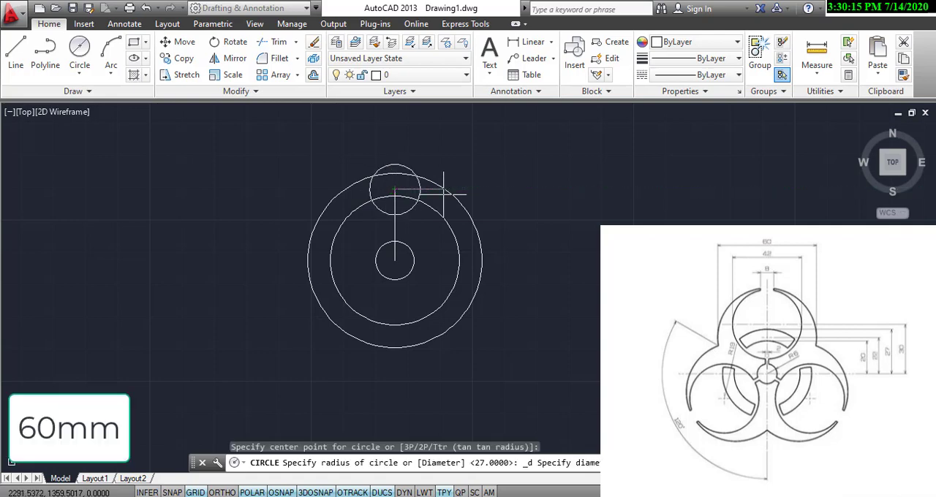
pyautogui.write('60')
pyautogui.press('Return')
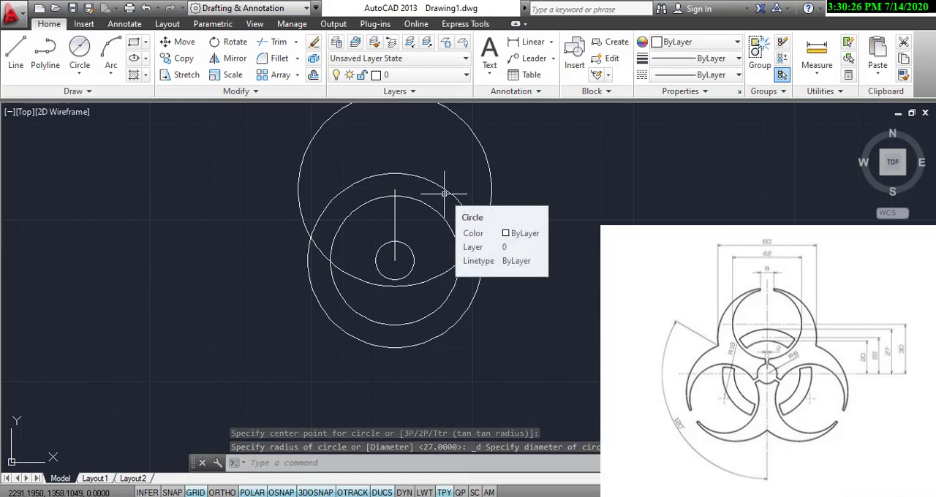
# Draw a 30 mm construction line vertically upward from the centre of the concentric circles.
pyautogui.click(15, 50)
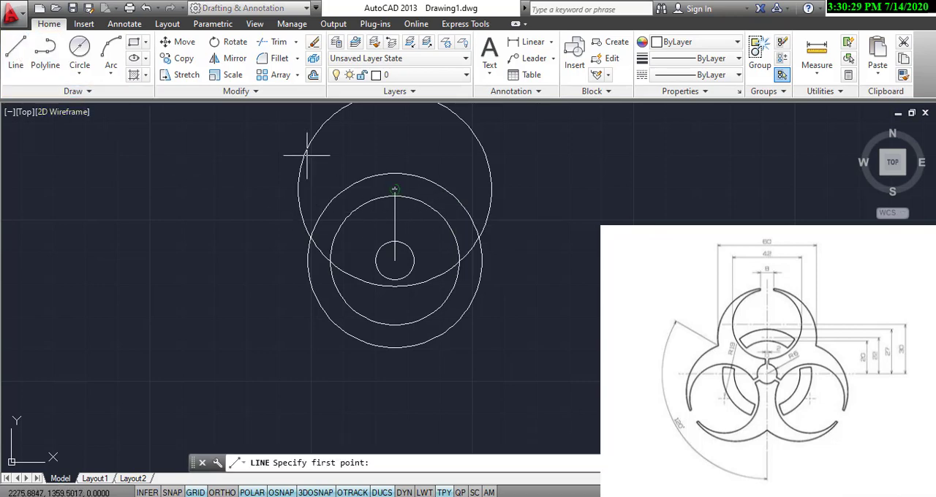
pyautogui.click(394, 260)
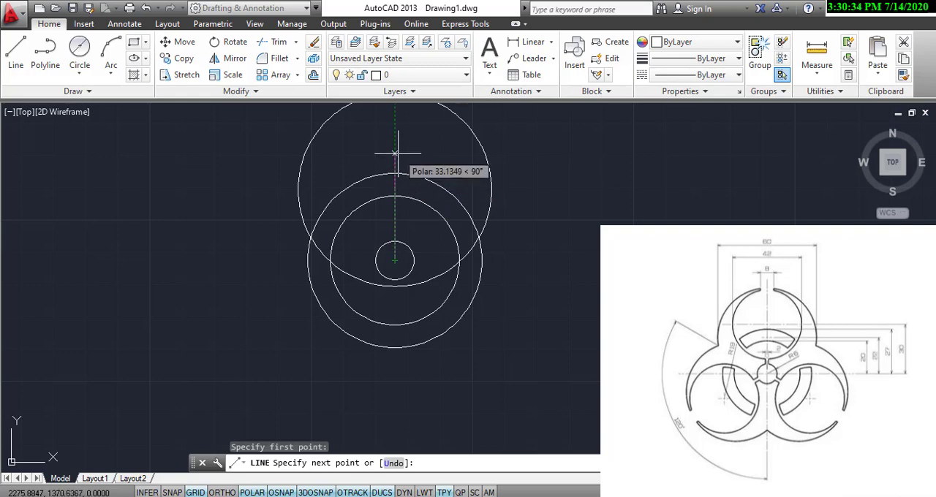
pyautogui.write('30')
pyautogui.press('Return')
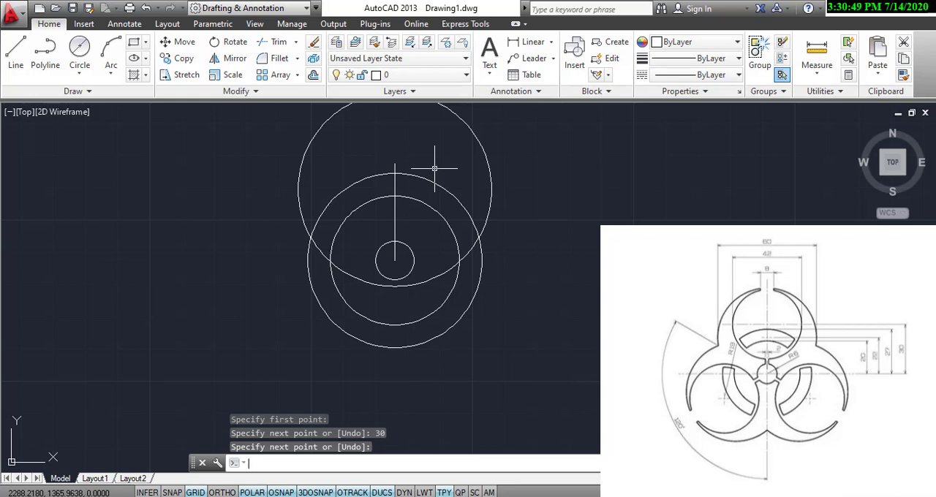
# Draw a circle of diameter 42 mm centred on the upper end of the 30 mm line.
pyautogui.click(82, 51)
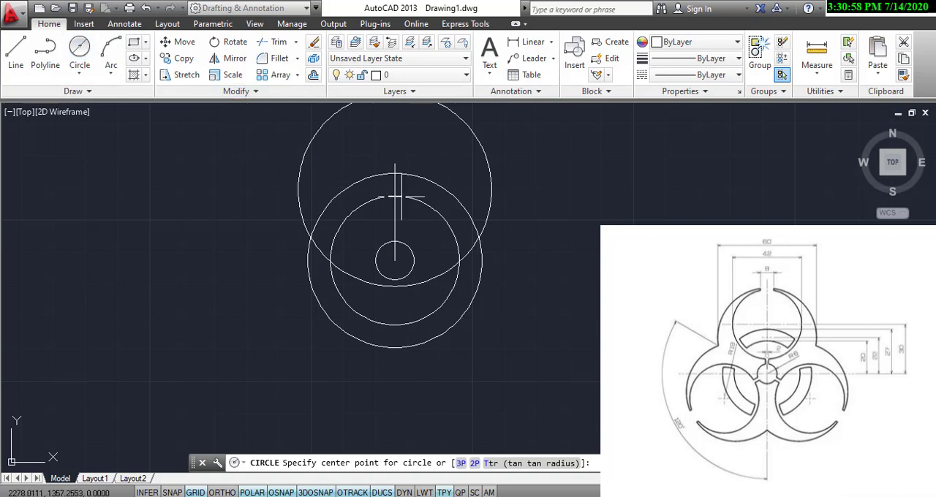
pyautogui.click(395, 163)
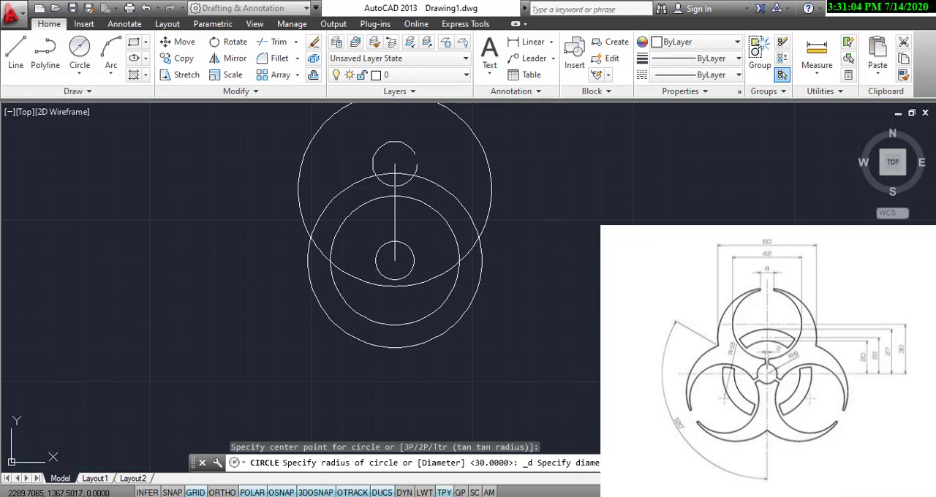
pyautogui.write('42')
pyautogui.press('Return')
pyautogui.moveTo(418, 105); pyautogui.dragTo(407, 151, button='middle')
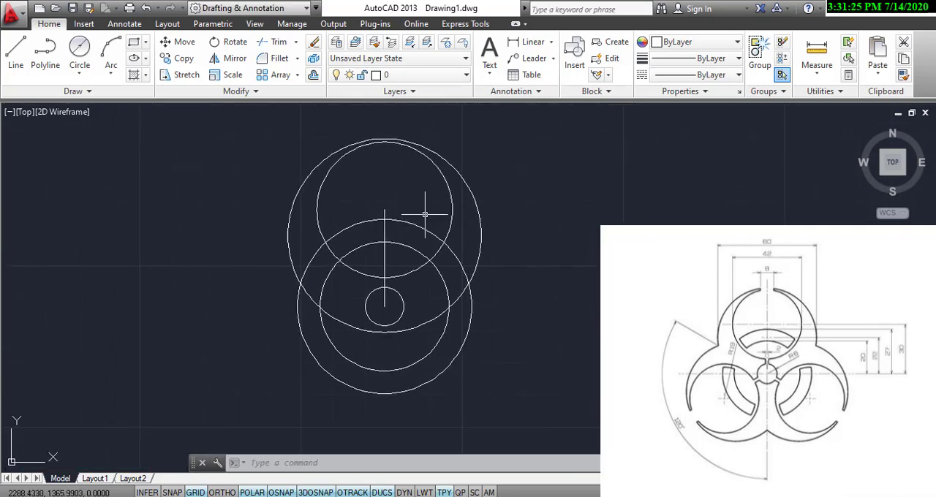
# Erase the 30 mm vertical construction line, keeping the 22 mm one.
pyautogui.click(385, 213)
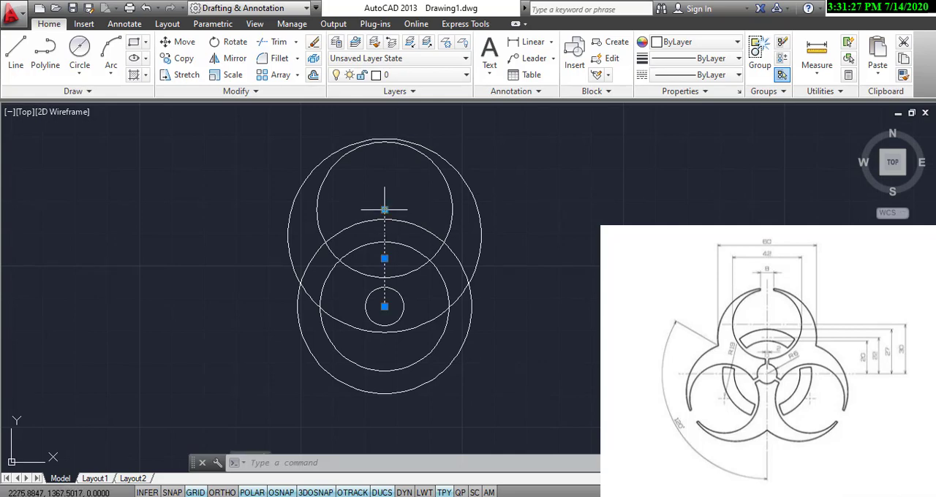
pyautogui.moveTo(384, 211)
pyautogui.rightClick(411, 166)
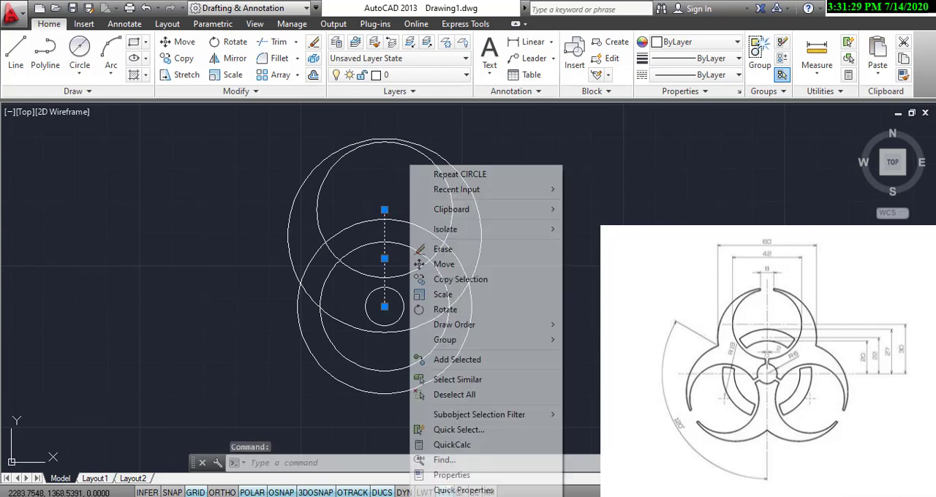
pyautogui.click(442, 249)
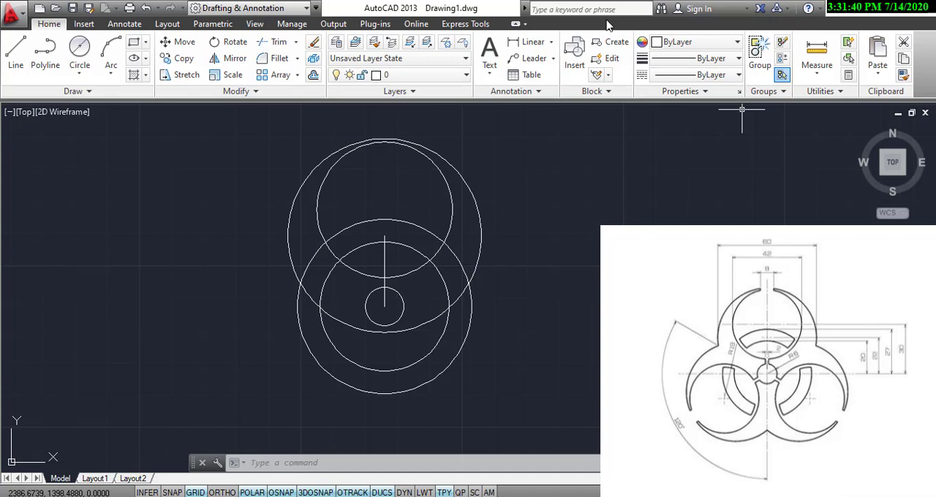
# Offset the 22 mm vertical centre line by 1 mm to both its right and left sides.
pyautogui.click(313, 76)
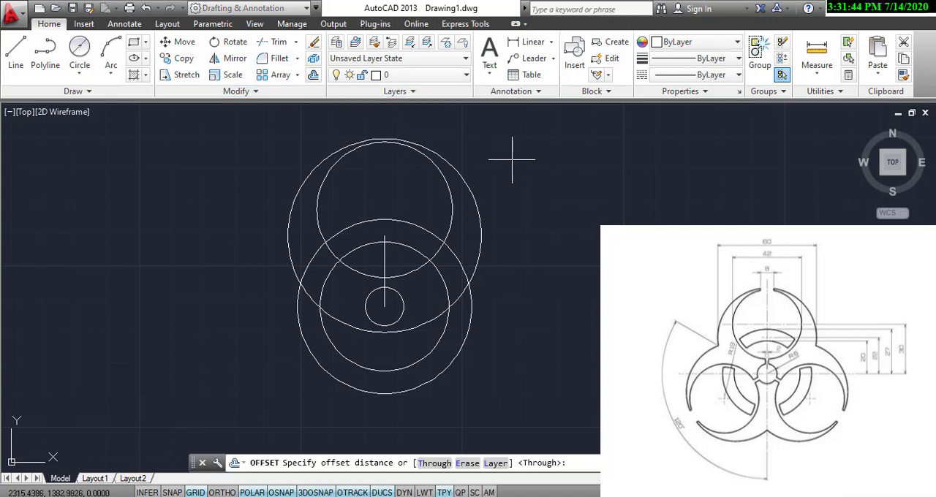
pyautogui.write('1')
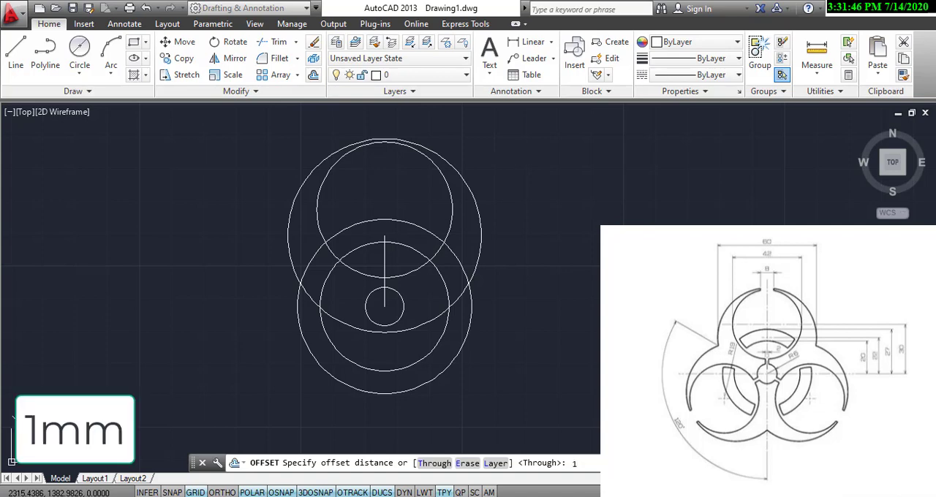
pyautogui.press('Return')
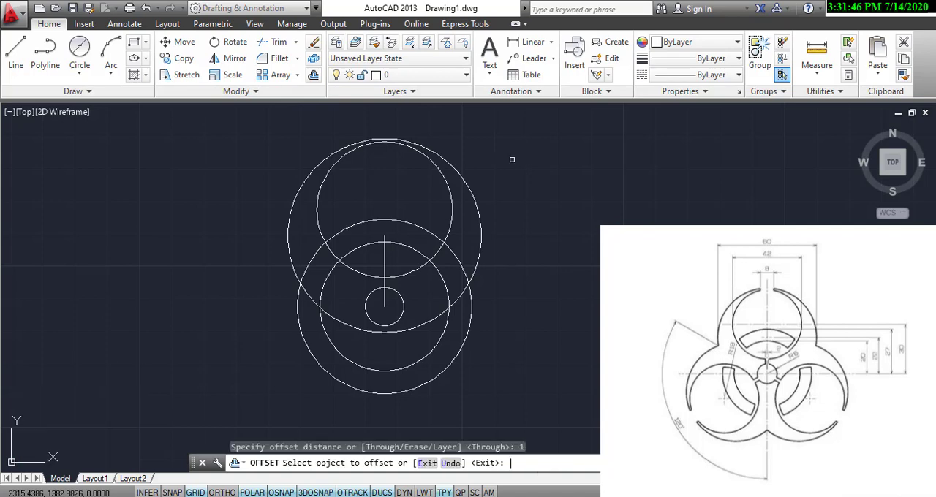
pyautogui.click(383, 249)
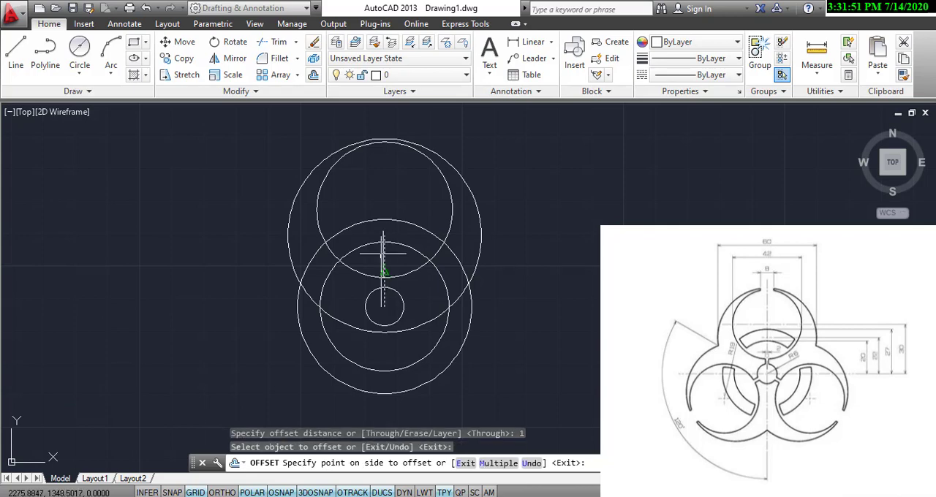
pyautogui.click(398, 262)
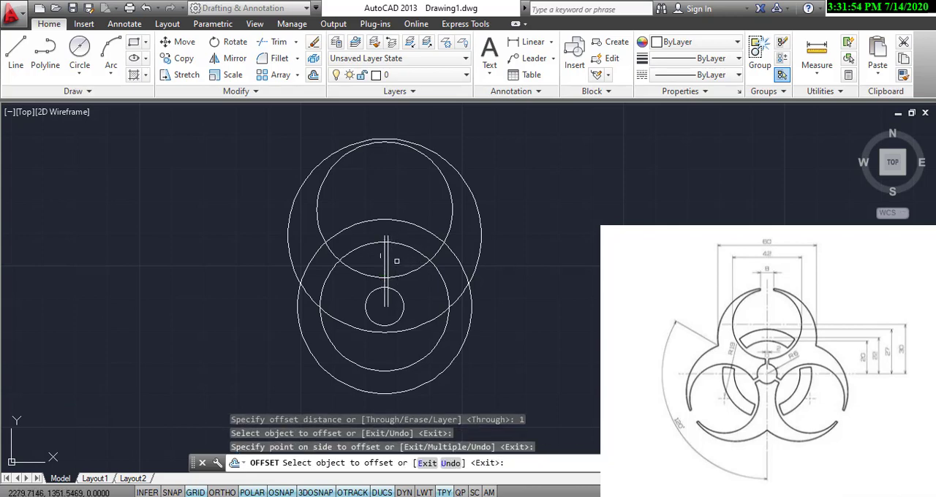
pyautogui.scroll(2, 397, 261)
pyautogui.click(375, 260)
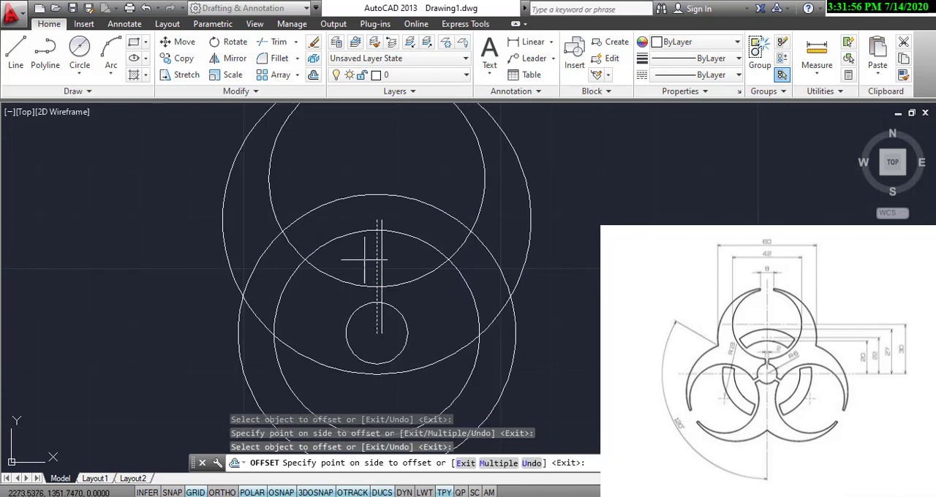
pyautogui.click(401, 258)
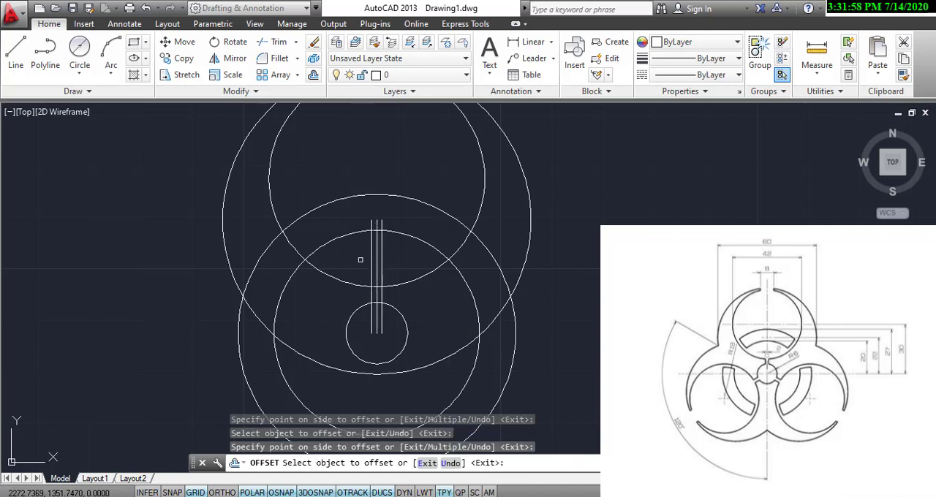
# Trim the small circle, the 42 mm circle and the two 1 mm offset lines into an open neck joining both circles.
pyautogui.rightClick(401, 258)
pyautogui.click(424, 265)
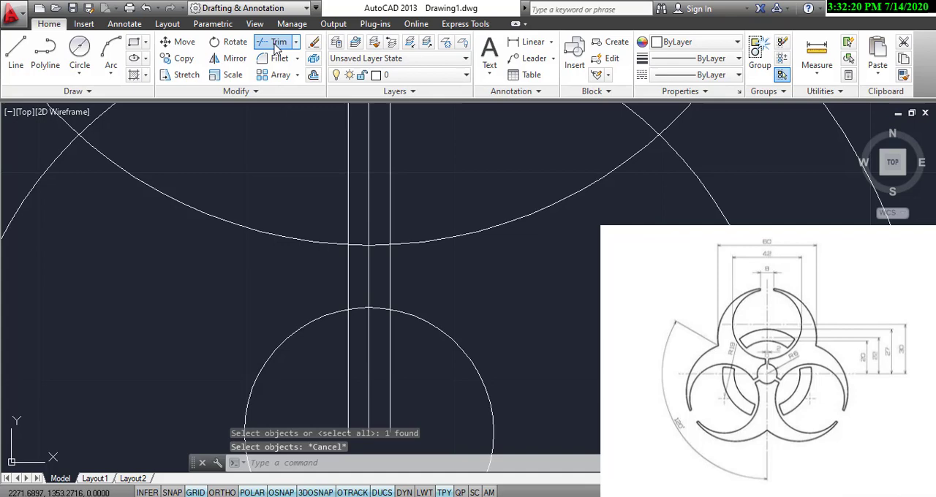
pyautogui.click(276, 45)
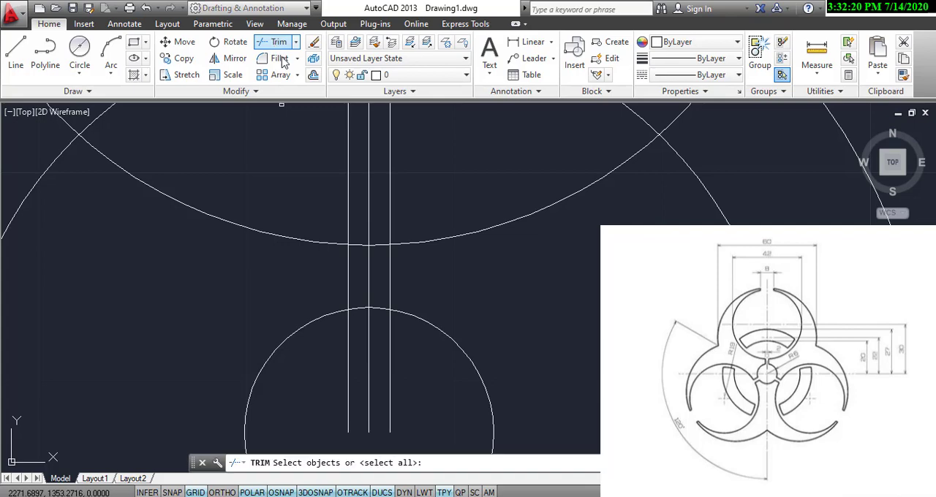
pyautogui.press('Return')
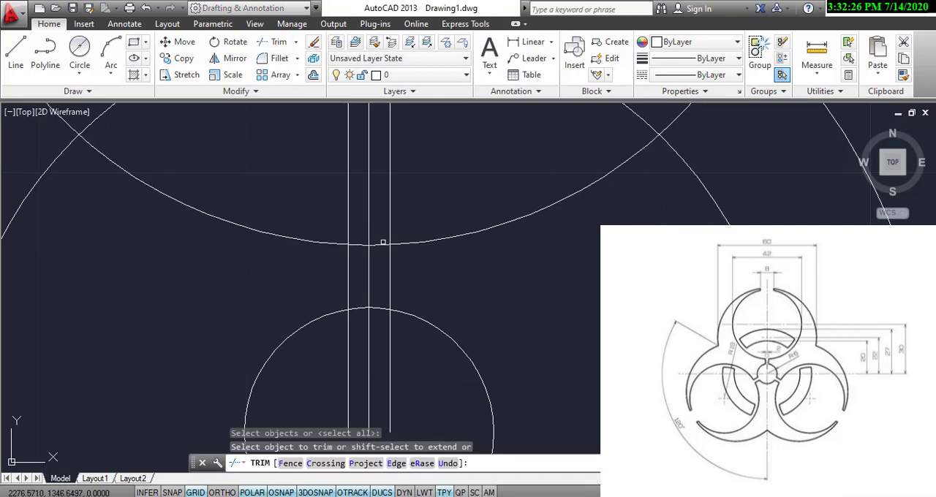
pyautogui.click(382, 243)
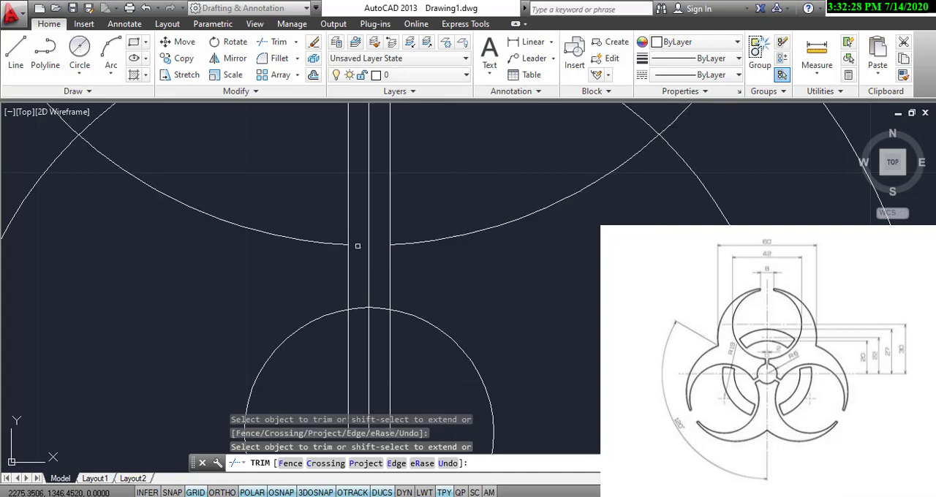
pyautogui.click(360, 308)
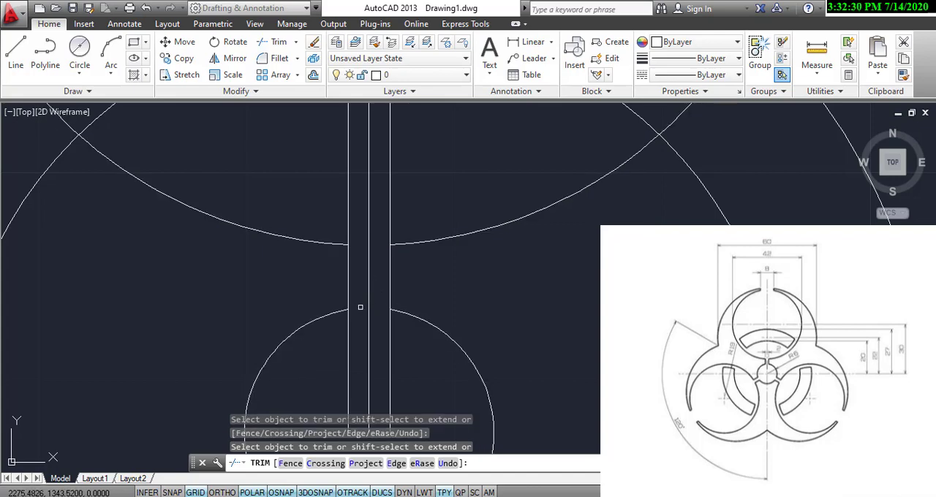
pyautogui.click(349, 212)
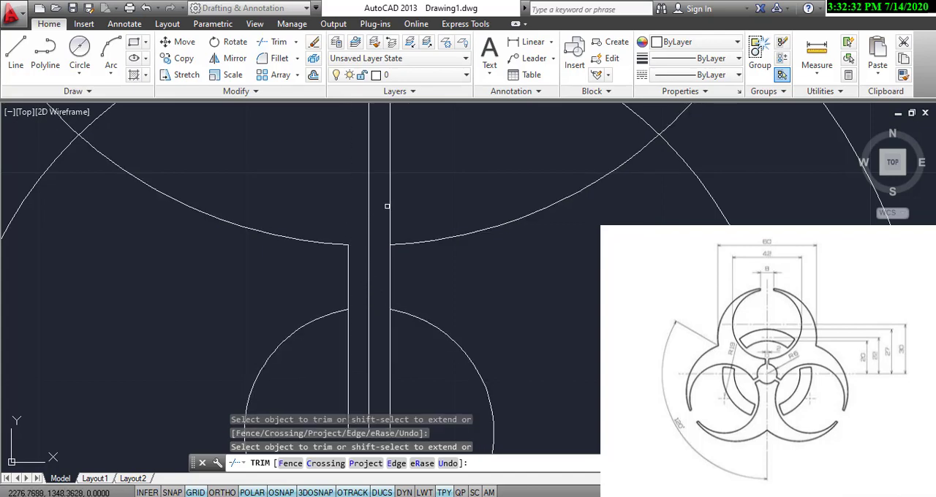
pyautogui.click(390, 204)
pyautogui.rightClick(345, 339)
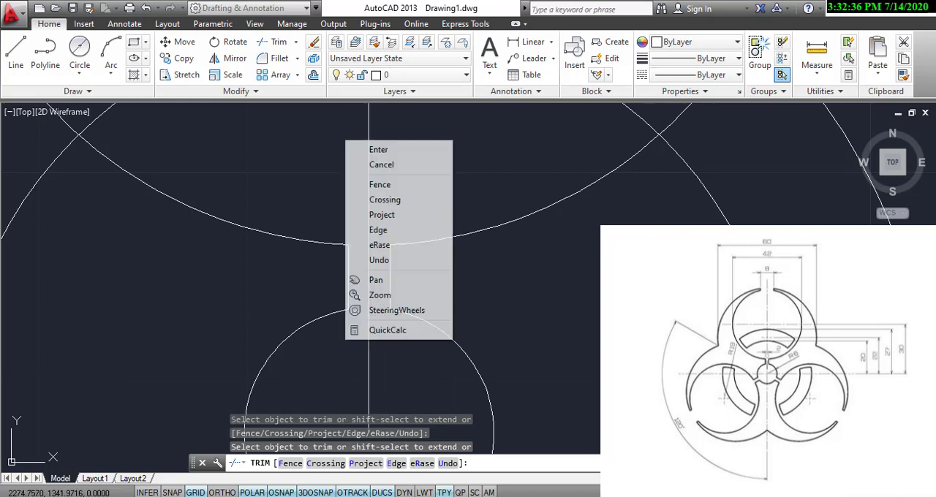
pyautogui.click(378, 149)
# Erase the 22 mm vertical centre line and the leftover offset line stubs at its upper end.
pyautogui.scroll(-2, 382, 175)
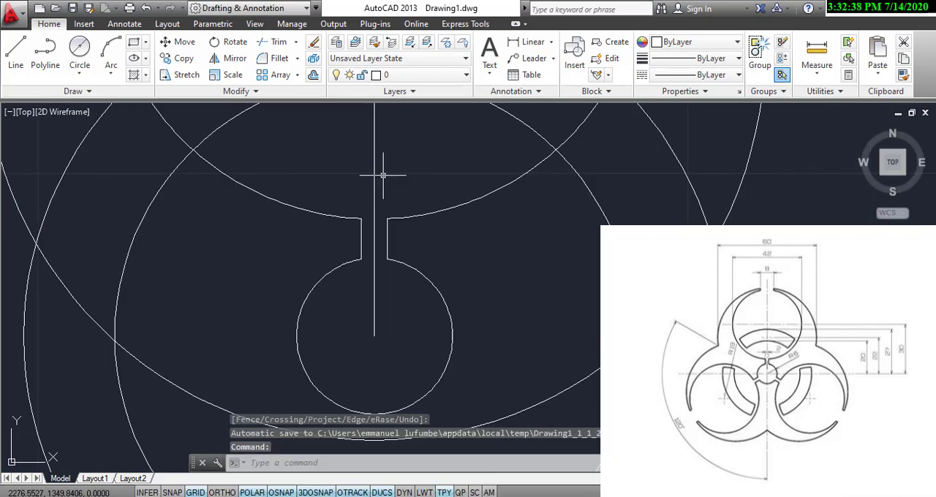
pyautogui.scroll(-2, 382, 175)
pyautogui.scroll(-2, 388, 189)
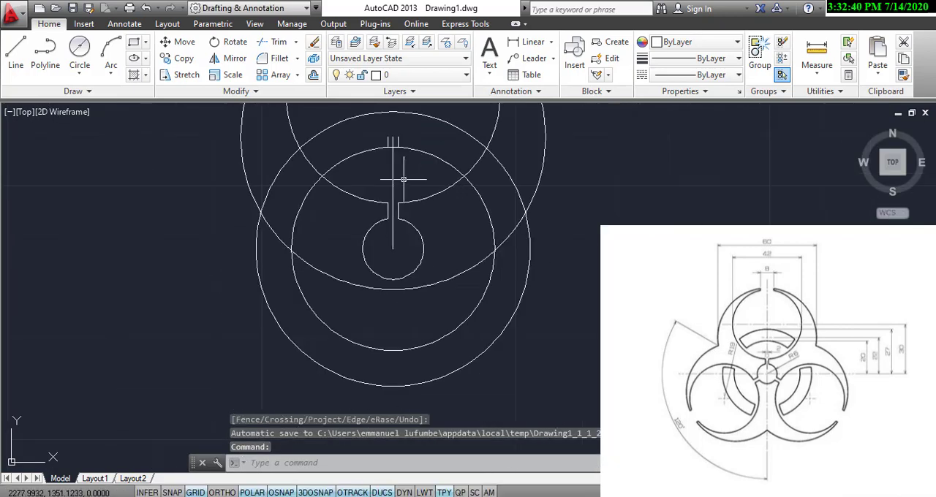
pyautogui.moveTo(397, 198); pyautogui.dragTo(417, 248, button='middle')
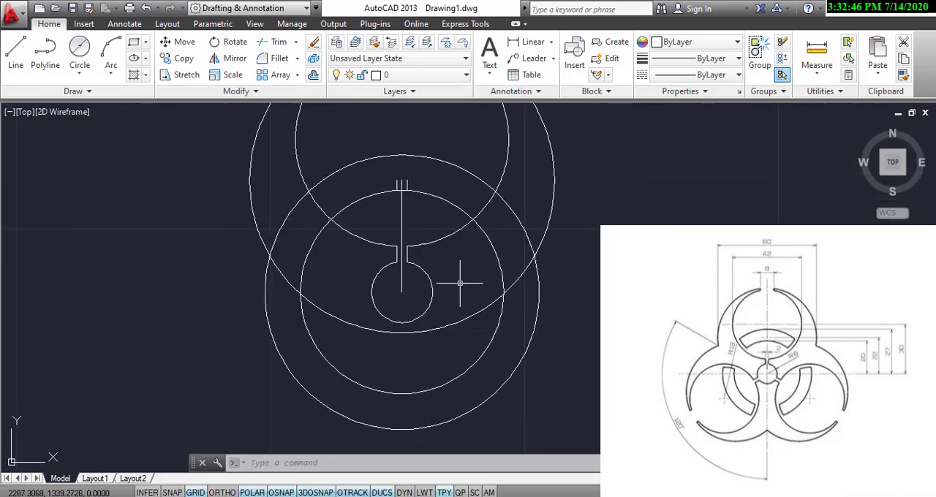
pyautogui.click(402, 267)
pyautogui.click(417, 187)
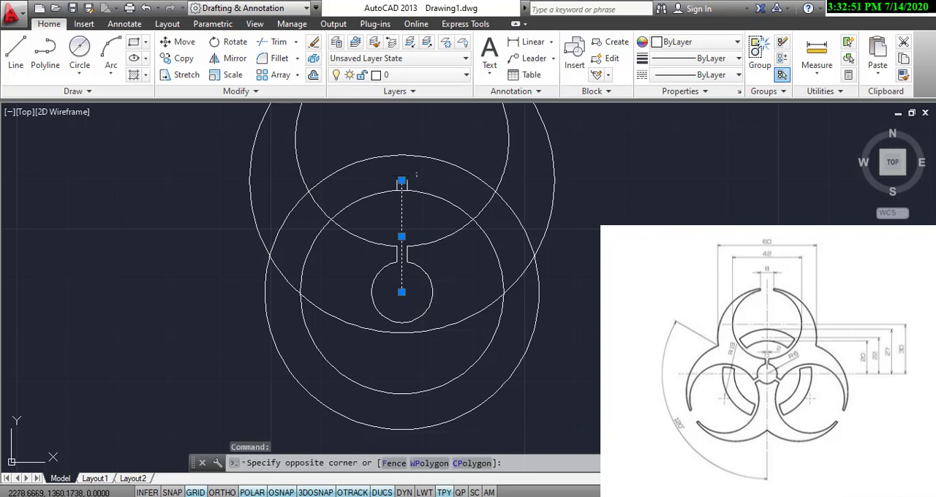
pyautogui.click(390, 174)
pyautogui.rightClick(393, 187)
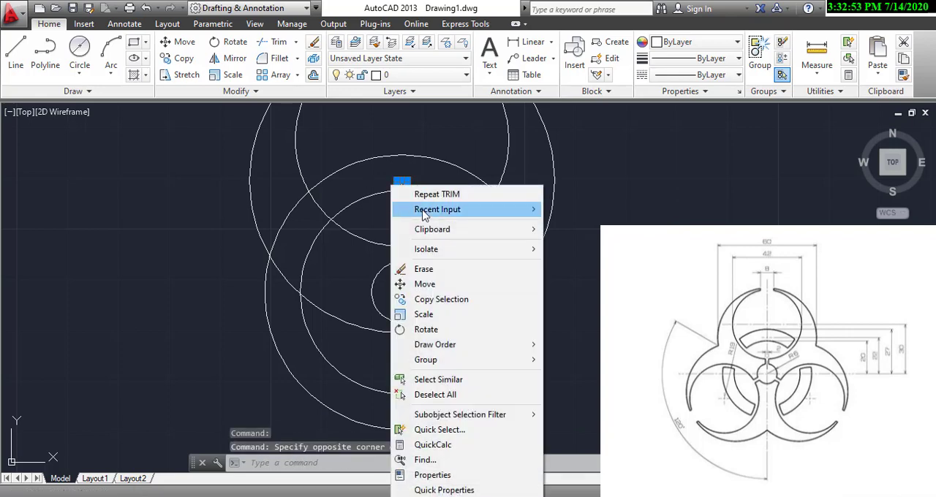
pyautogui.click(424, 269)
# Draw a vertical construction line from the small circle's centre up past the top of the 60 mm circle.
pyautogui.scroll(-3, 480, 268)
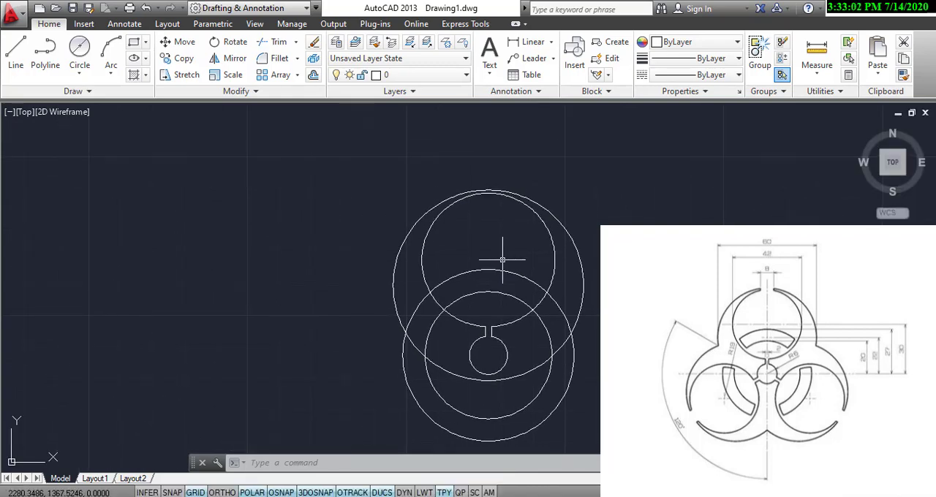
pyautogui.click(16, 49)
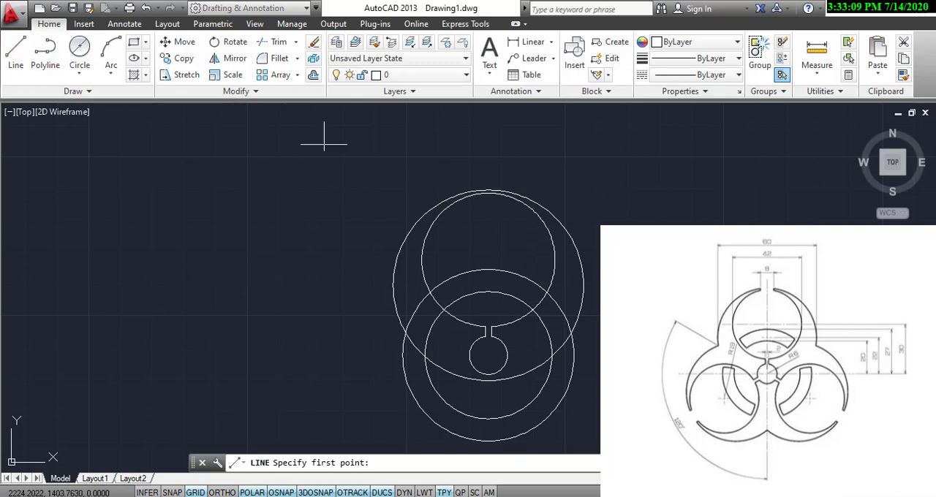
pyautogui.click(488, 355)
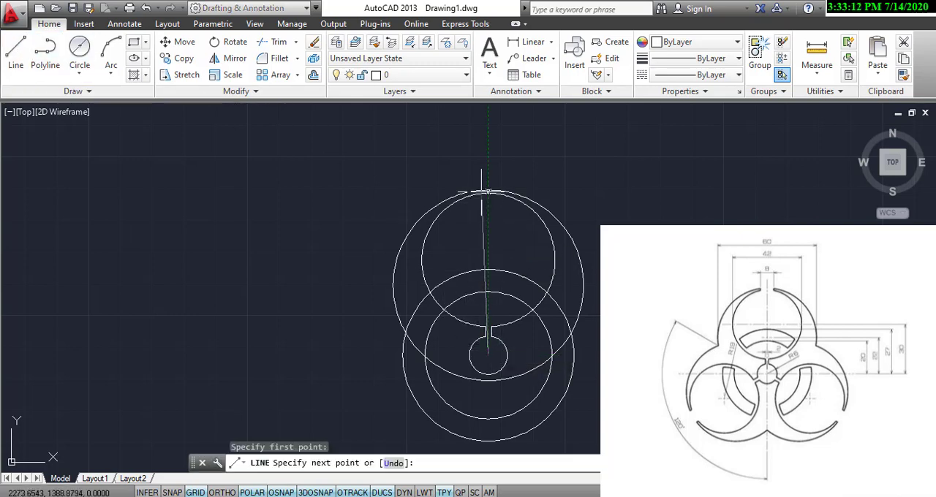
pyautogui.click(488, 156)
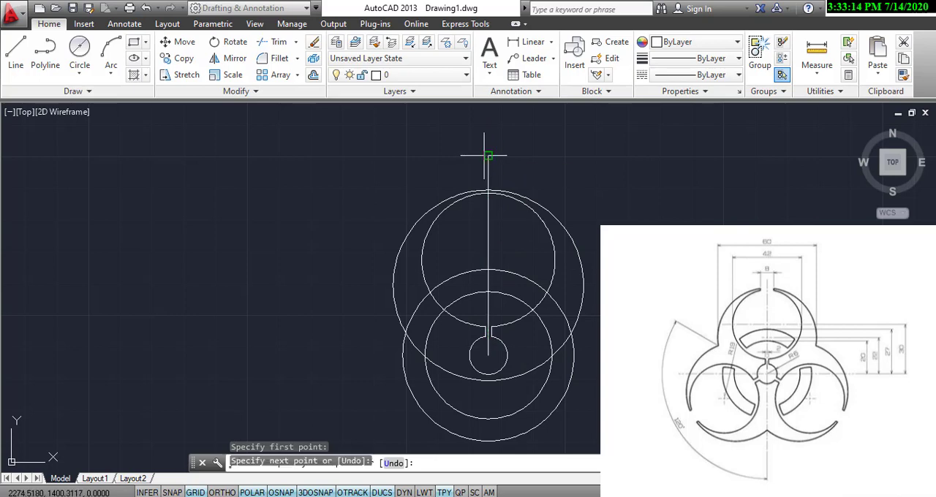
pyautogui.rightClick(488, 155)
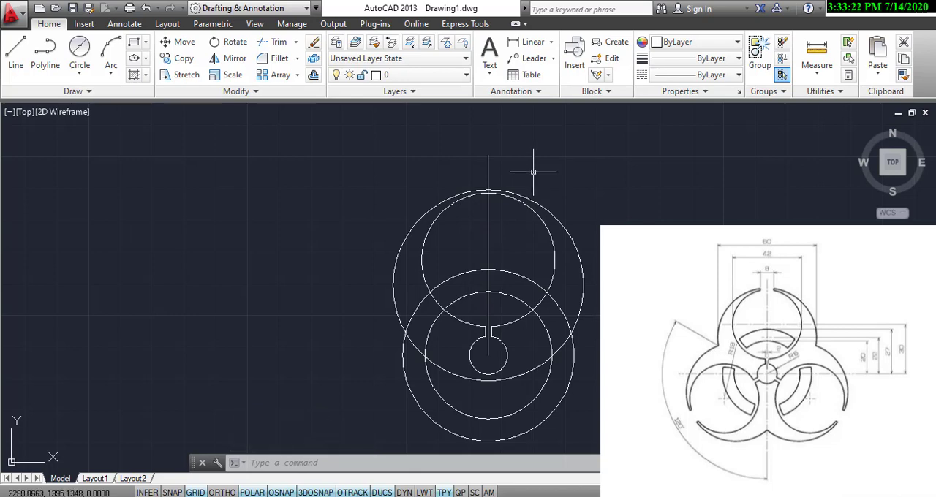
# Offset the new vertical construction line by 4 mm to both its right and left sides.
pyautogui.click(312, 75)
pyautogui.write('4')
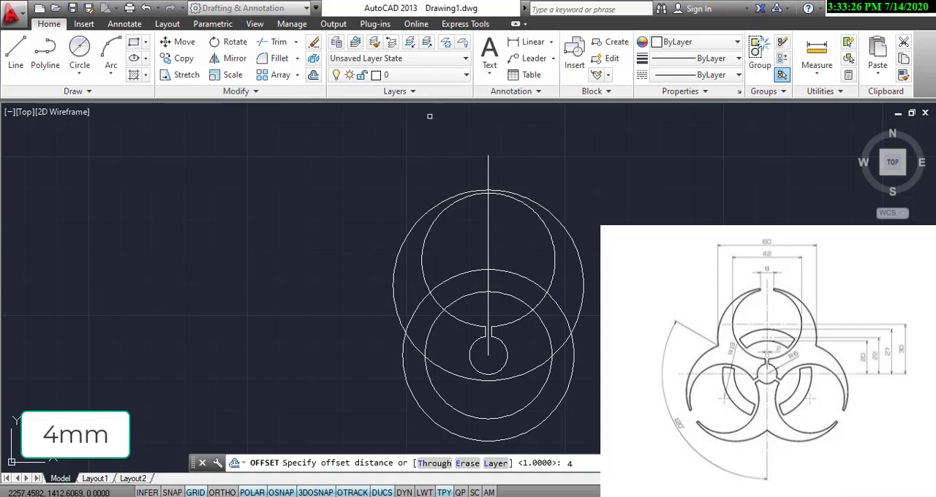
pyautogui.press('Return')
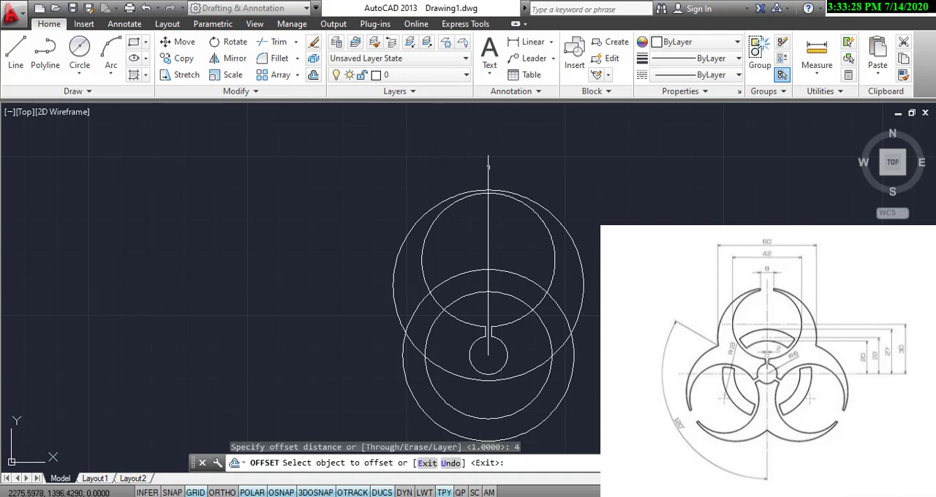
pyautogui.click(488, 167)
pyautogui.click(519, 173)
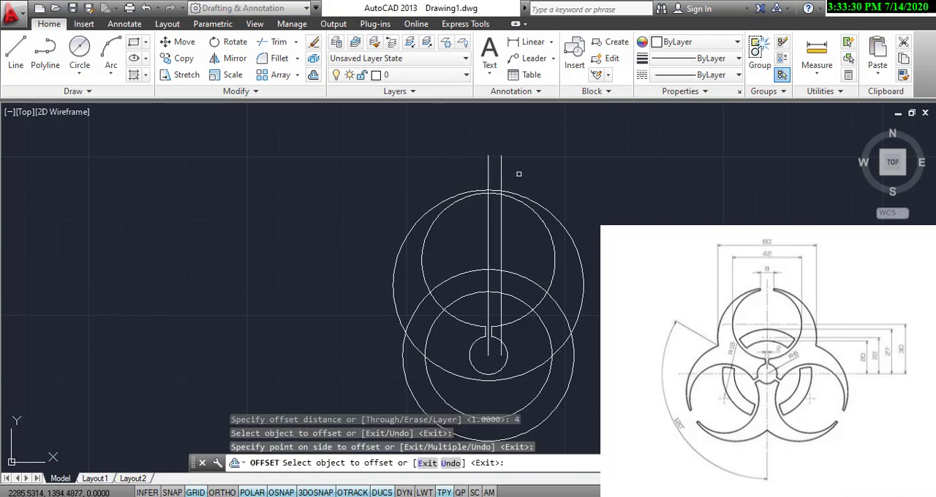
pyautogui.click(490, 170)
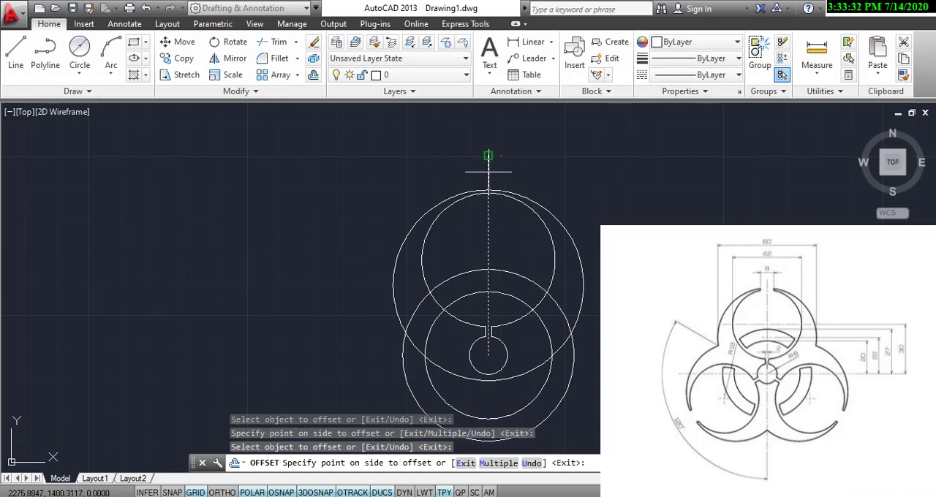
pyautogui.click(454, 173)
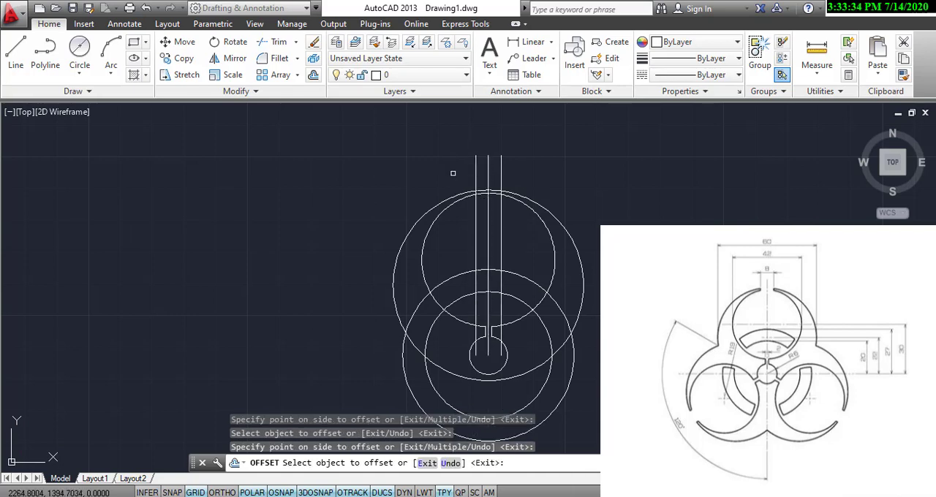
pyautogui.rightClick(452, 171)
pyautogui.click(489, 181)
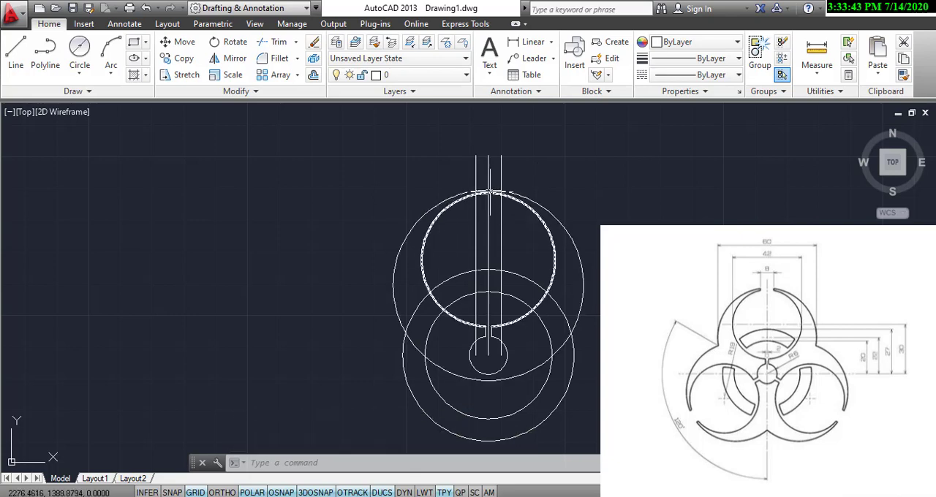
# Trim away the tops of the 60 mm and 42 mm circles between the two 4 mm offset lines.
pyautogui.scroll(6, 489, 192)
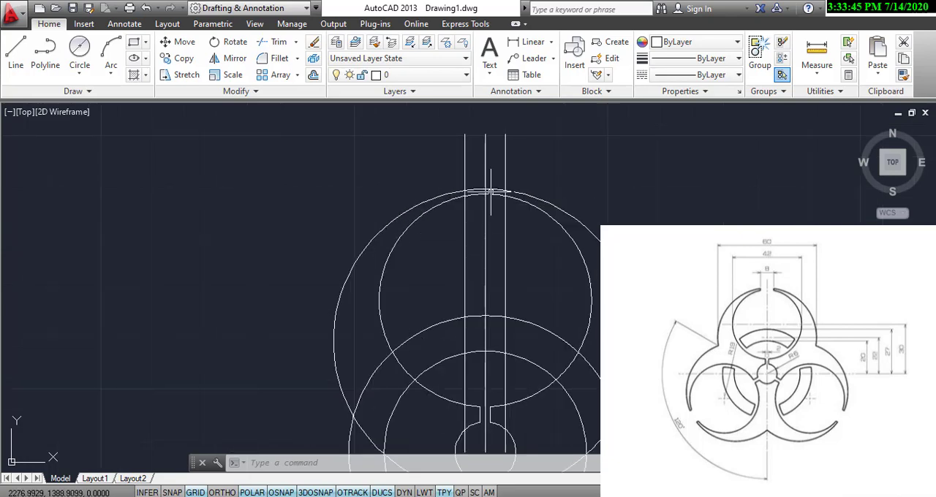
pyautogui.click(276, 42)
pyautogui.press('Return')
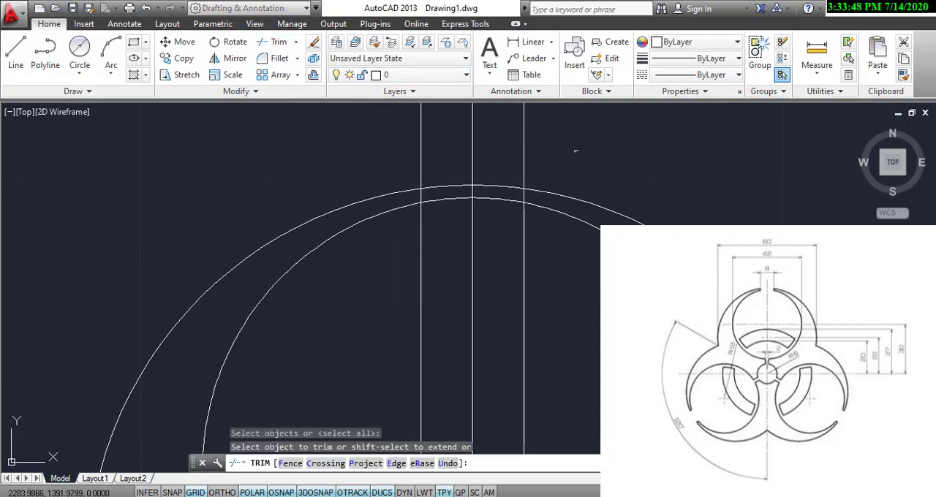
pyautogui.click(507, 171)
pyautogui.click(450, 206)
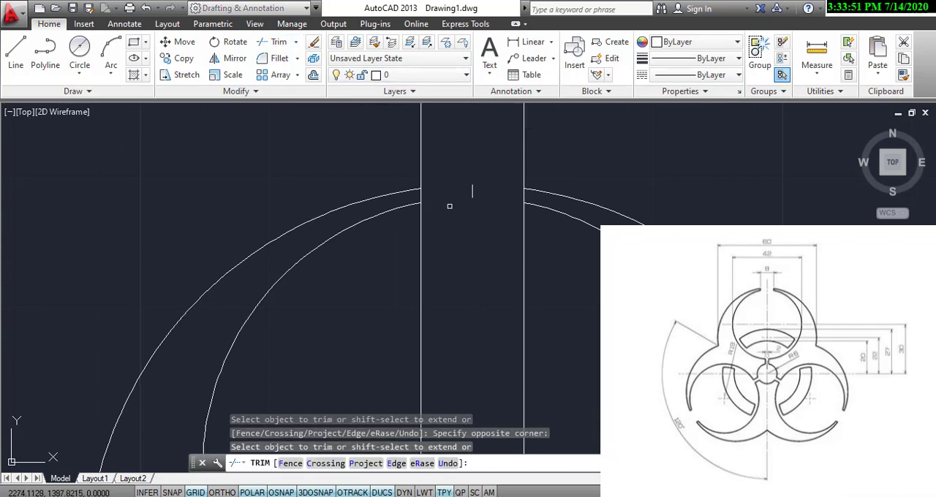
# Trim both 4 mm offset lines above and below the circle ends, leaving short caps that close the two horn tips.
pyautogui.click(525, 158)
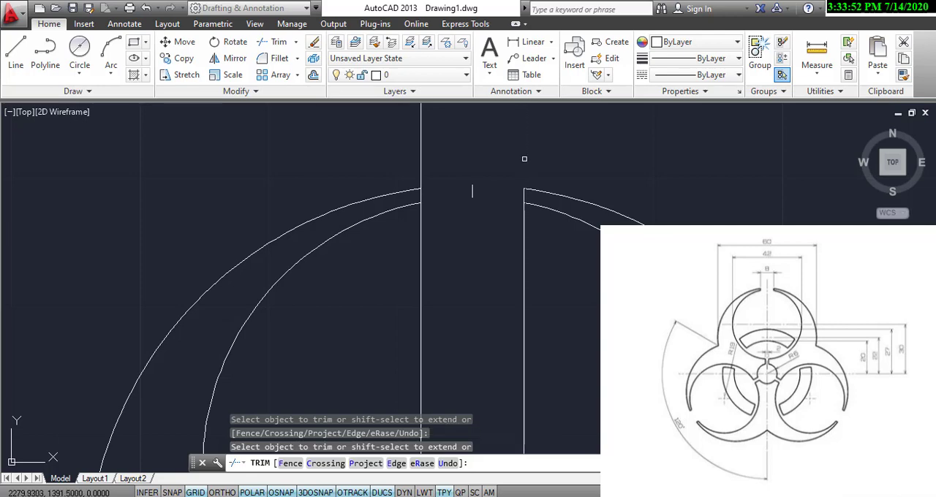
pyautogui.click(418, 144)
pyautogui.click(430, 206)
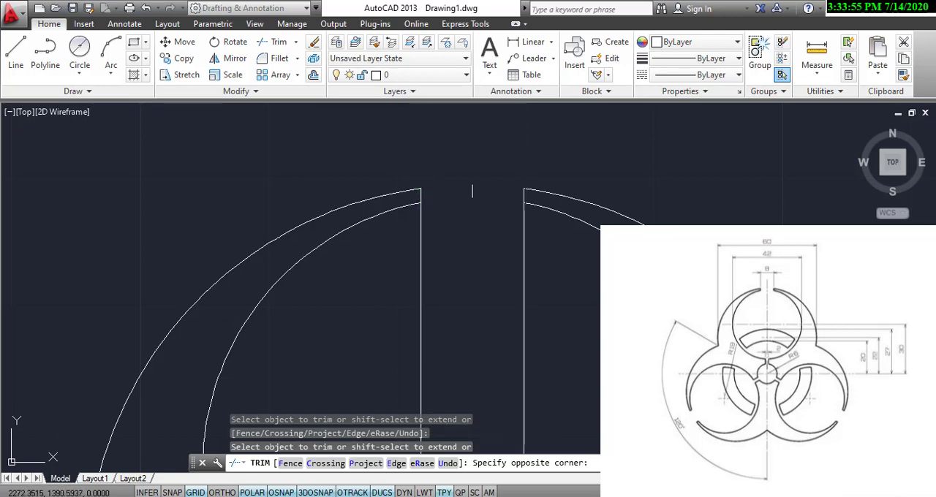
pyautogui.click(423, 231)
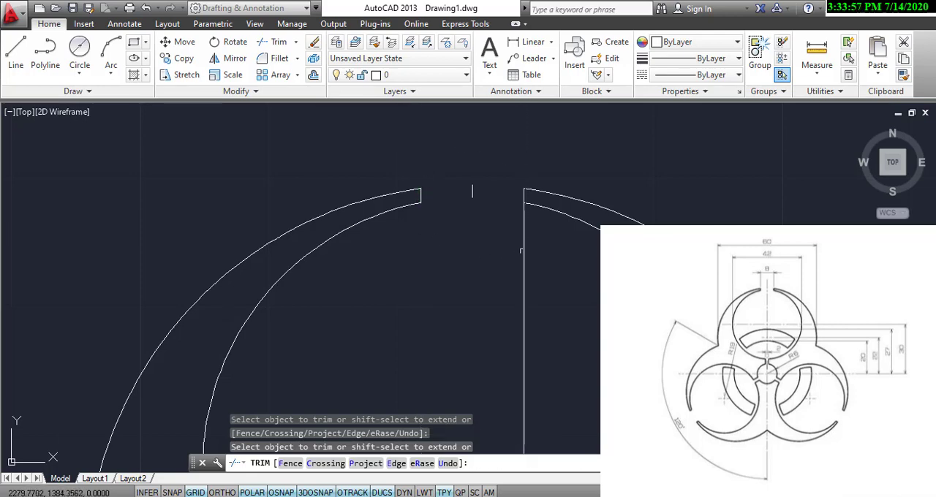
pyautogui.click(521, 251)
pyautogui.scroll(-3, 523, 248)
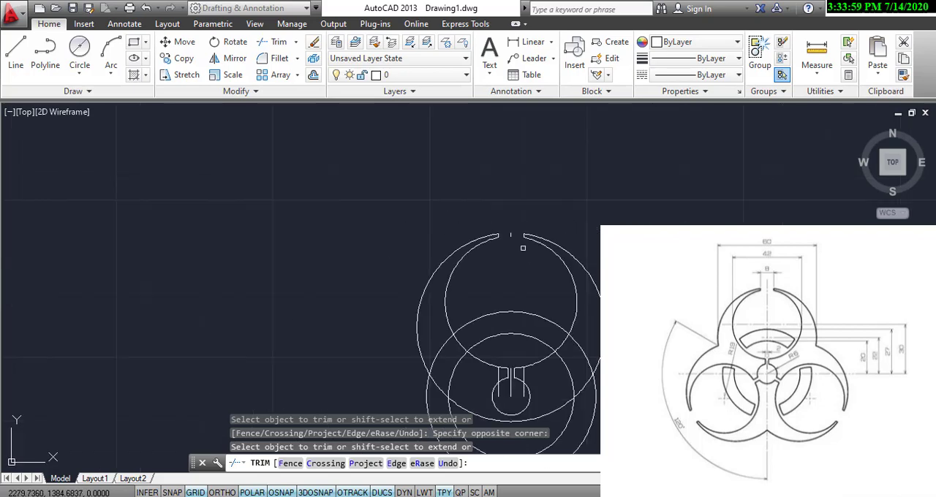
pyautogui.moveTo(506, 234); pyautogui.dragTo(501, 222, button='middle')
pyautogui.rightClick(500, 222)
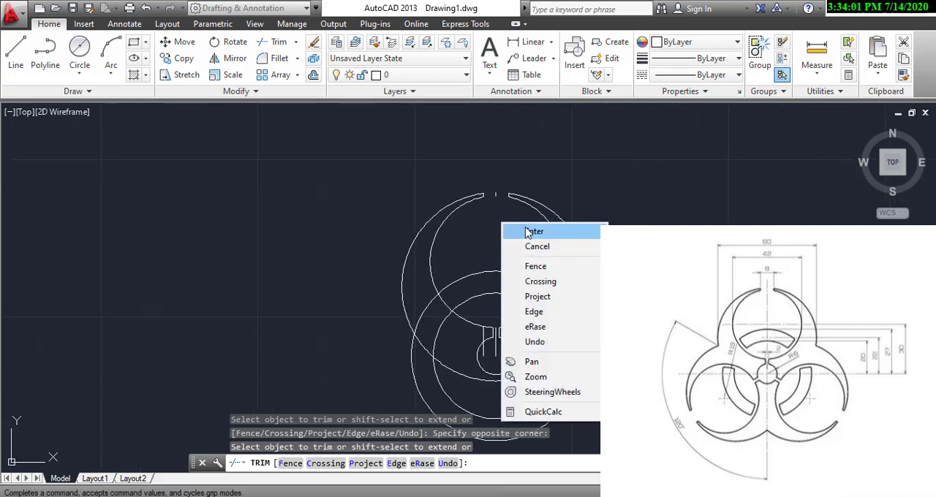
pyautogui.click(529, 229)
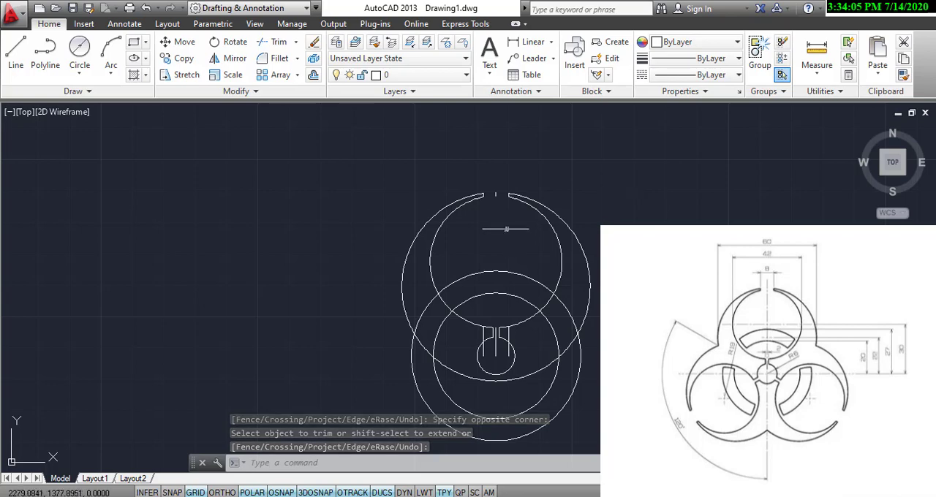
# Delete the leftover vertical line pieces between the horn tips and the three construction line stubs over the small circle.
pyautogui.click(495, 195)
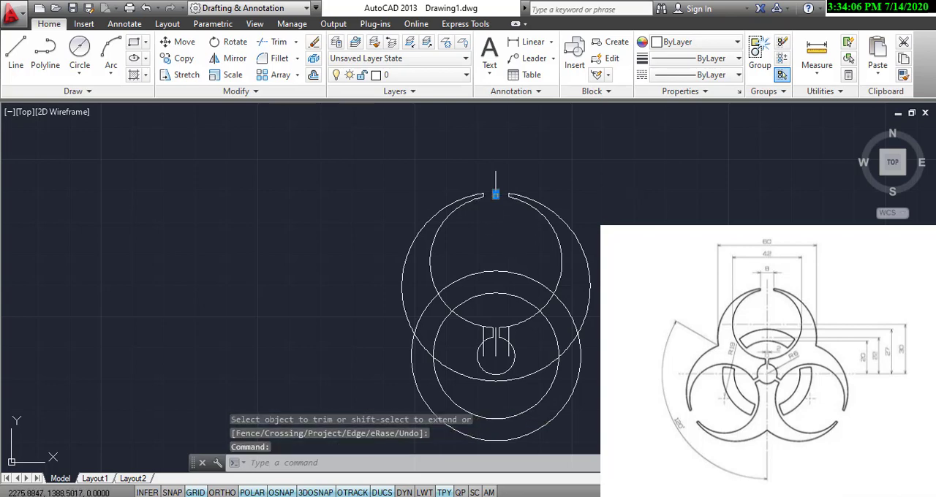
pyautogui.click(509, 347)
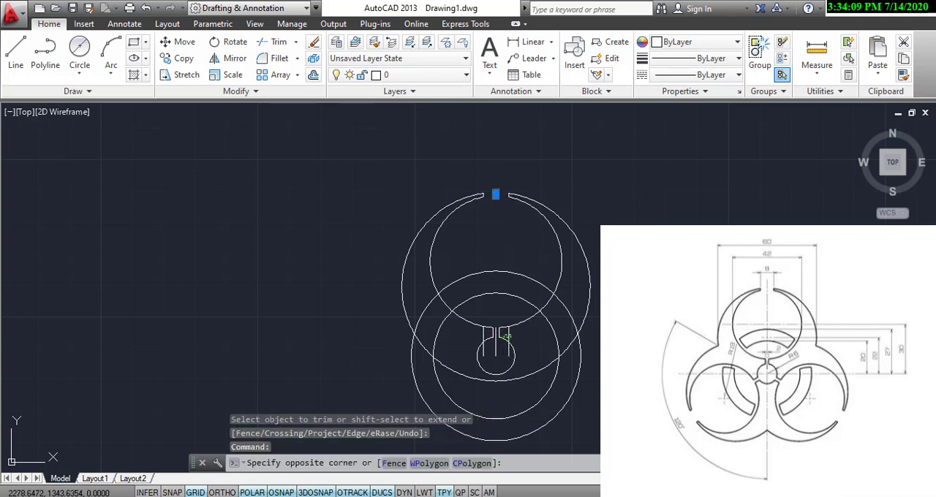
pyautogui.click(503, 337)
pyautogui.click(495, 348)
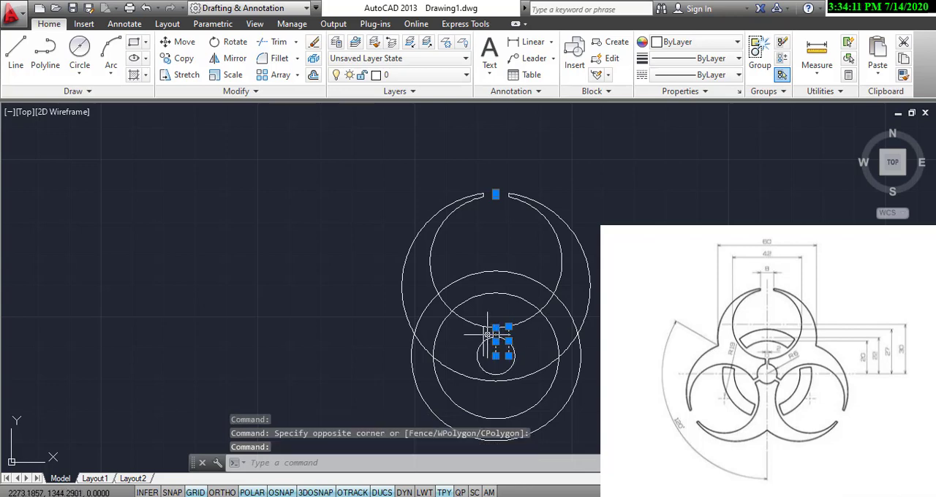
pyautogui.click(482, 345)
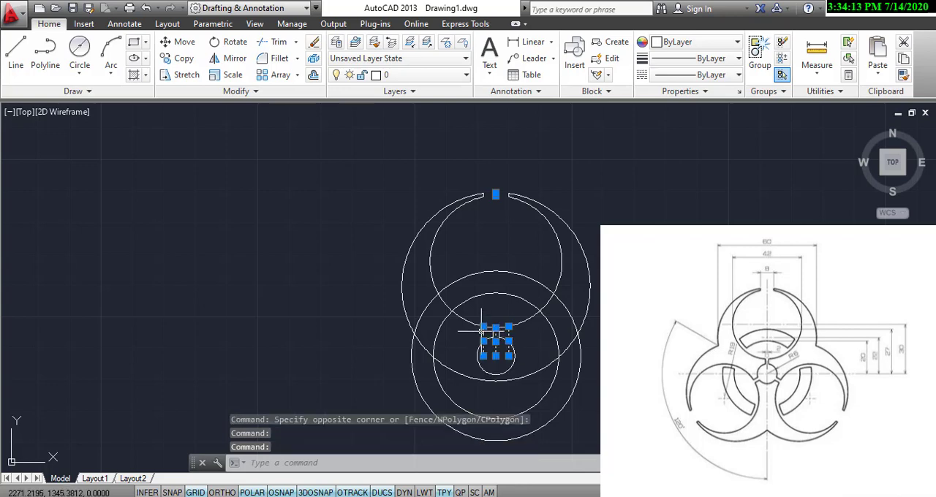
pyautogui.rightClick(482, 332)
pyautogui.click(541, 100)
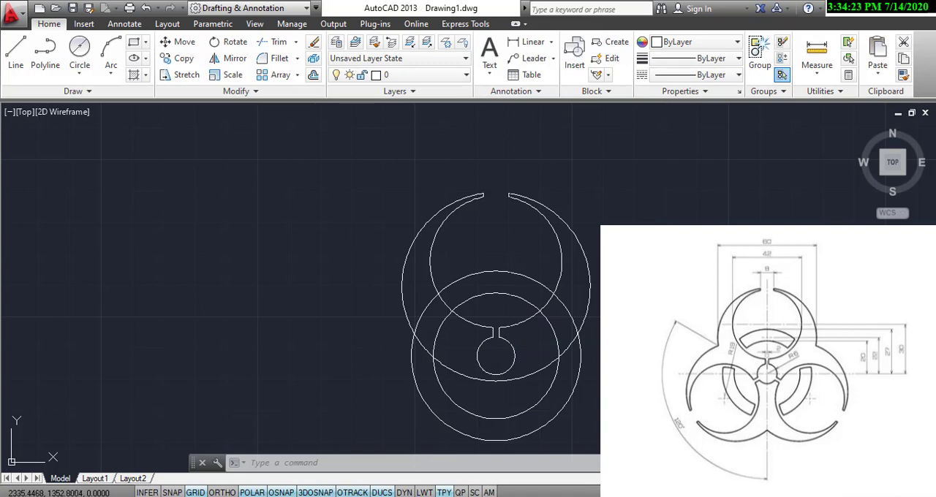
# Join the top lobe's two large arcs with its horn caps, neck lines and the small circle selected.
pyautogui.click(589, 181)
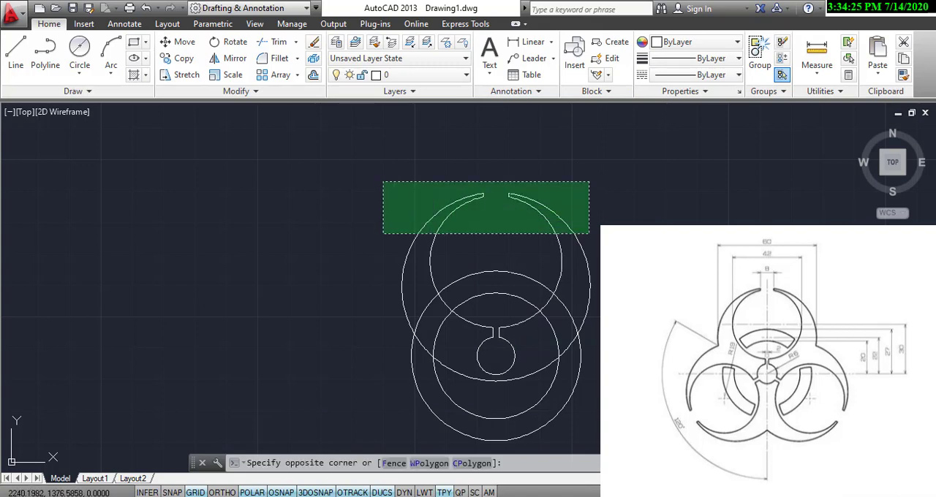
pyautogui.click(385, 259)
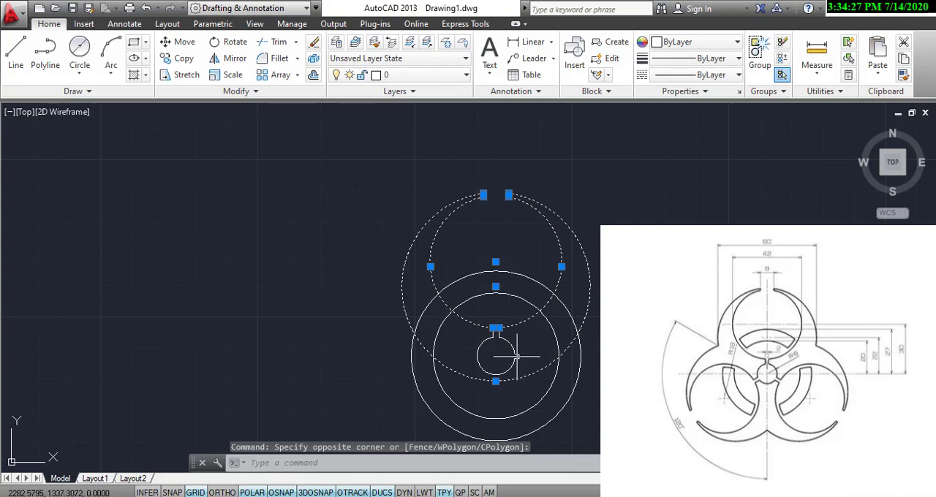
pyautogui.click(526, 310)
pyautogui.click(483, 356)
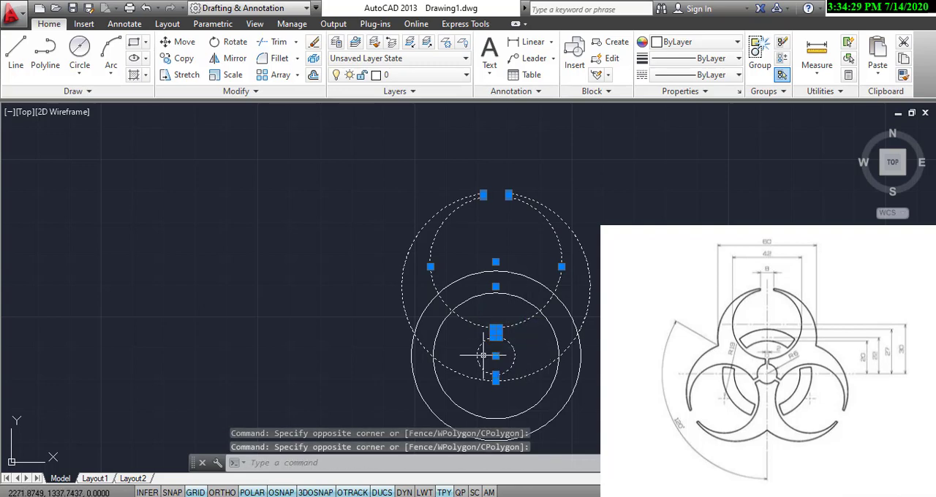
pyautogui.click(251, 92)
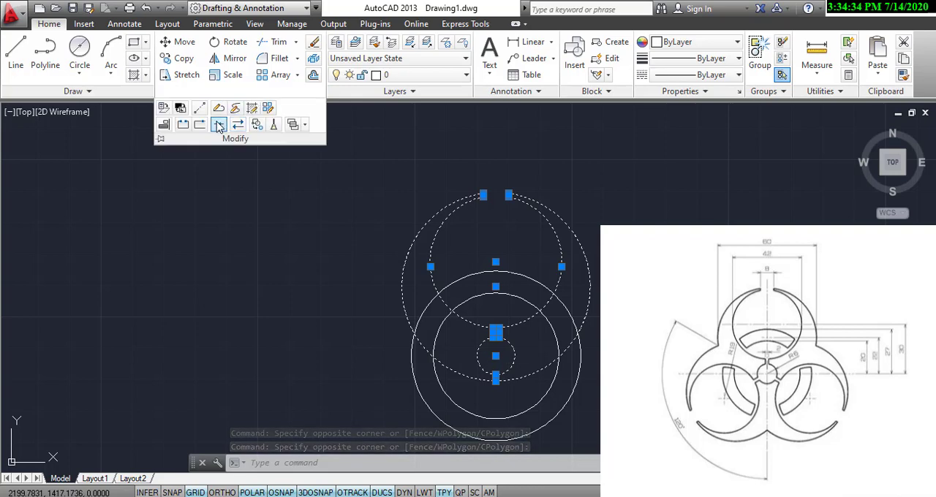
pyautogui.click(218, 126)
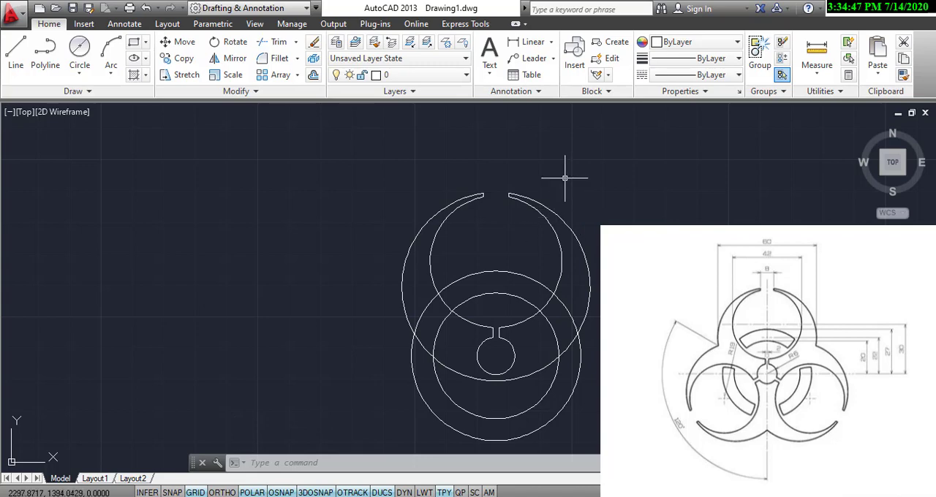
# Create a polar array of the horned lobe around the small circle's centre with 3 items over 360 degrees.
pyautogui.click(622, 195)
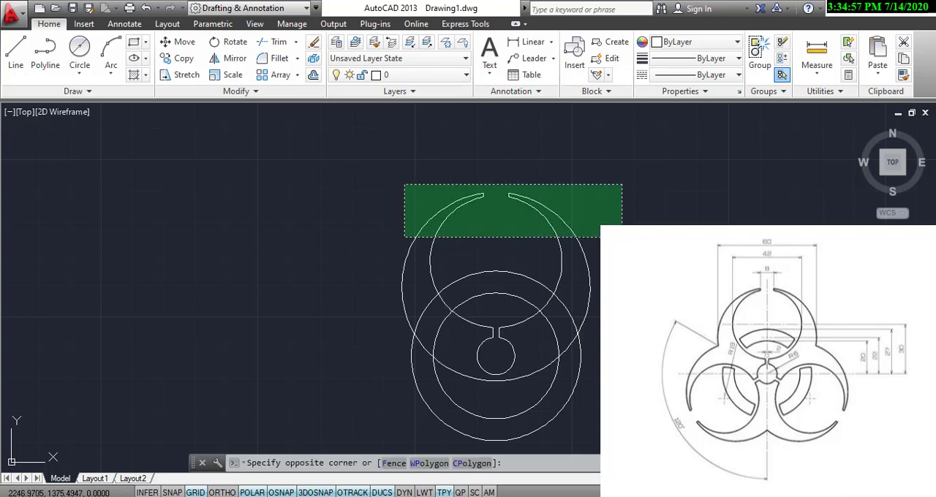
pyautogui.click(402, 232)
pyautogui.click(296, 74)
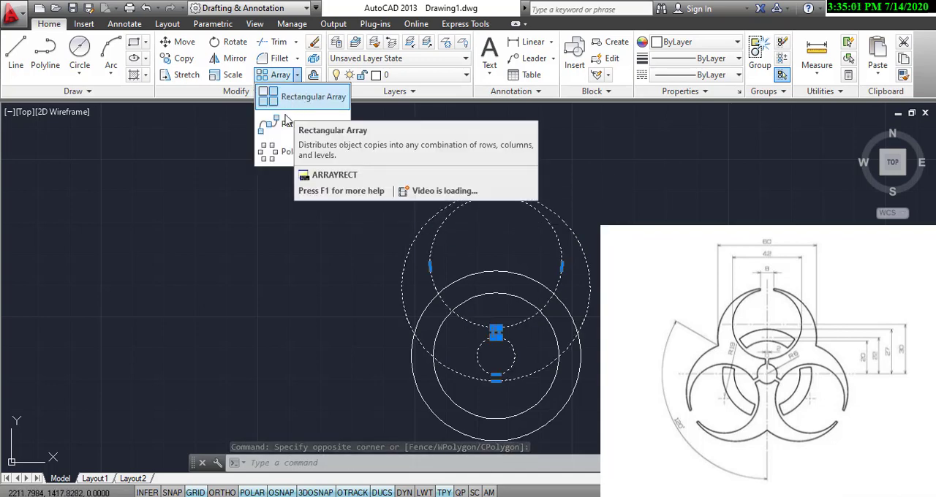
pyautogui.click(285, 152)
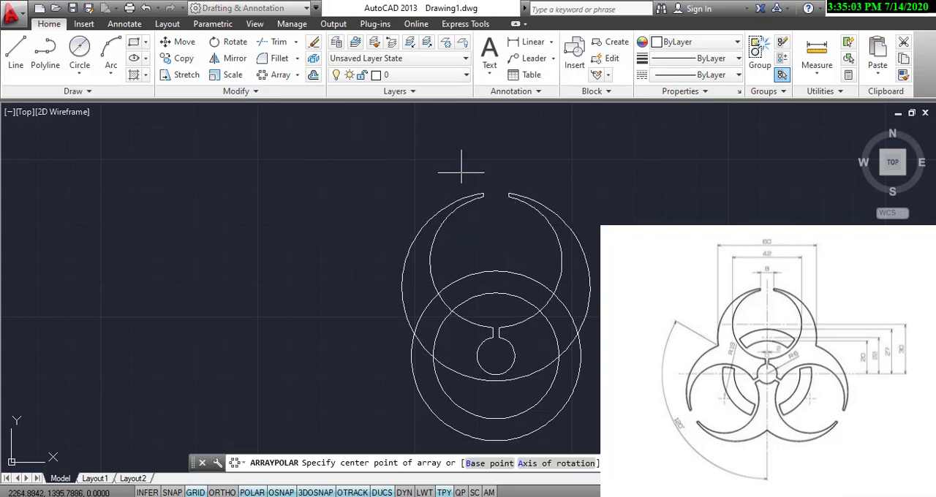
pyautogui.click(496, 356)
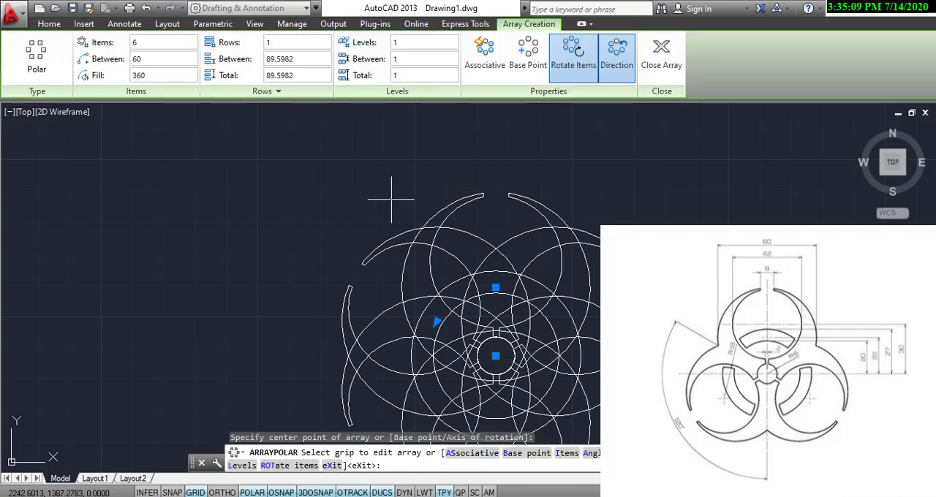
pyautogui.click(145, 44)
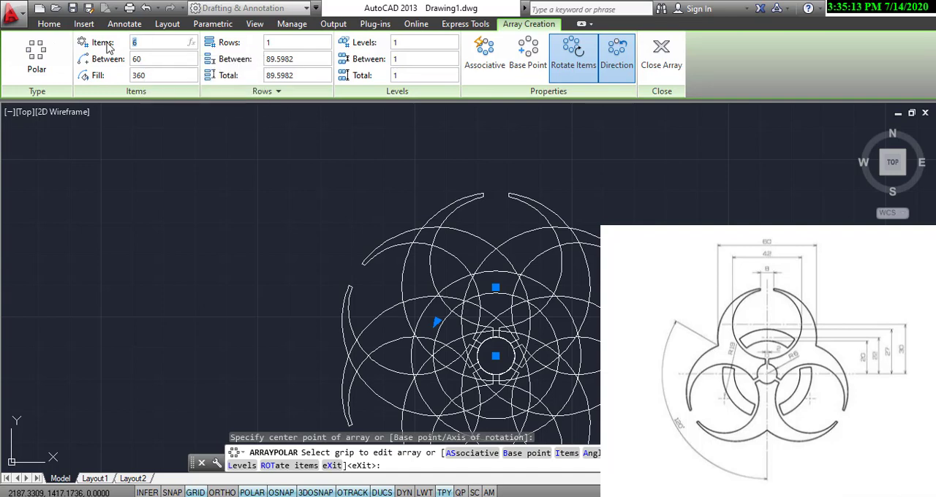
pyautogui.write('3')
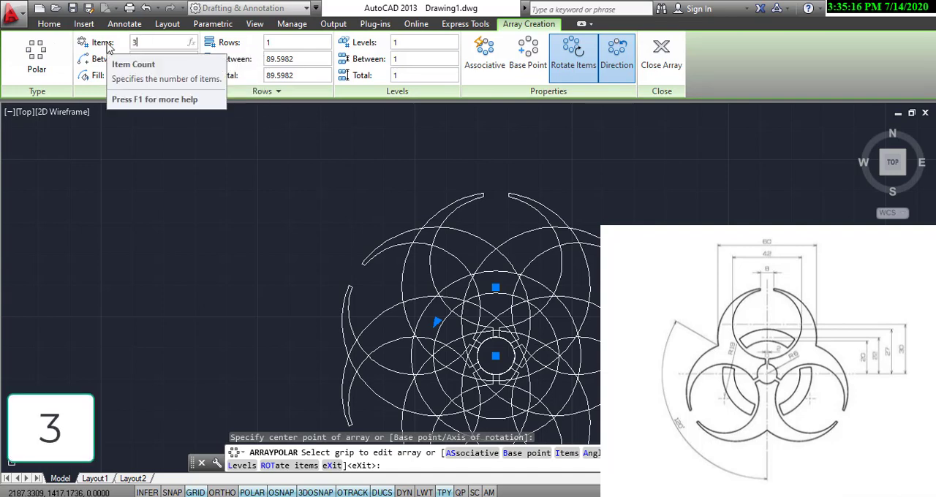
pyautogui.press('Return')
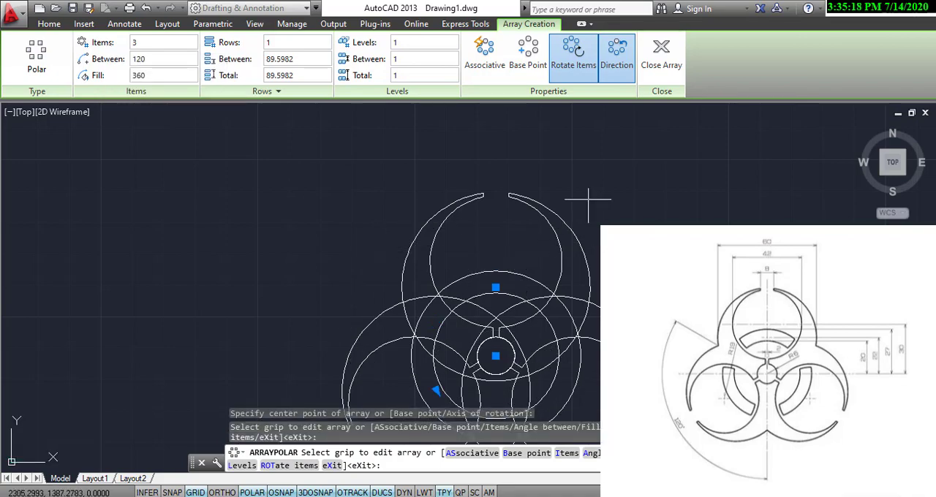
pyautogui.click(661, 55)
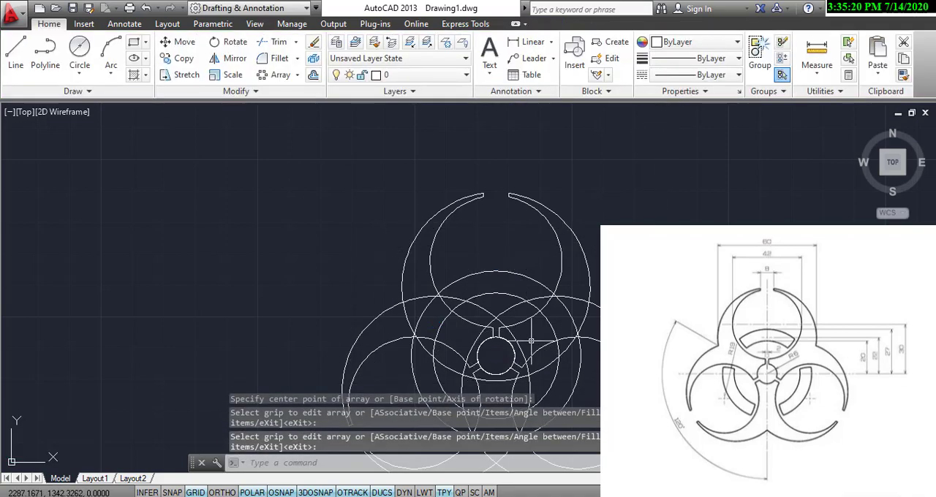
# Trim the overlapping outer arcs and ring circle segments at the junction of the top and lower-right lobes.
pyautogui.moveTo(497, 351)
pyautogui.mouseDown(button='middle')
pyautogui.moveTo(446, 256)
pyautogui.moveTo(358, 264)
pyautogui.mouseUp(button='middle')
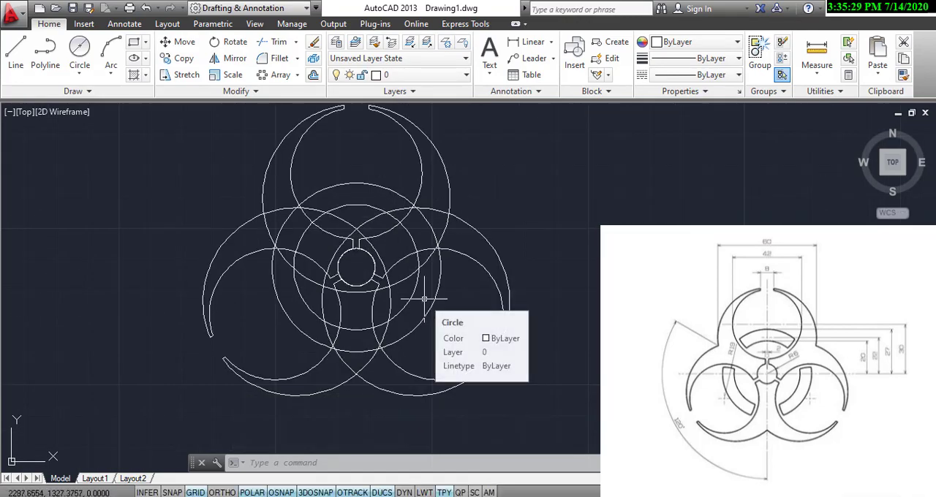
pyautogui.click(272, 43)
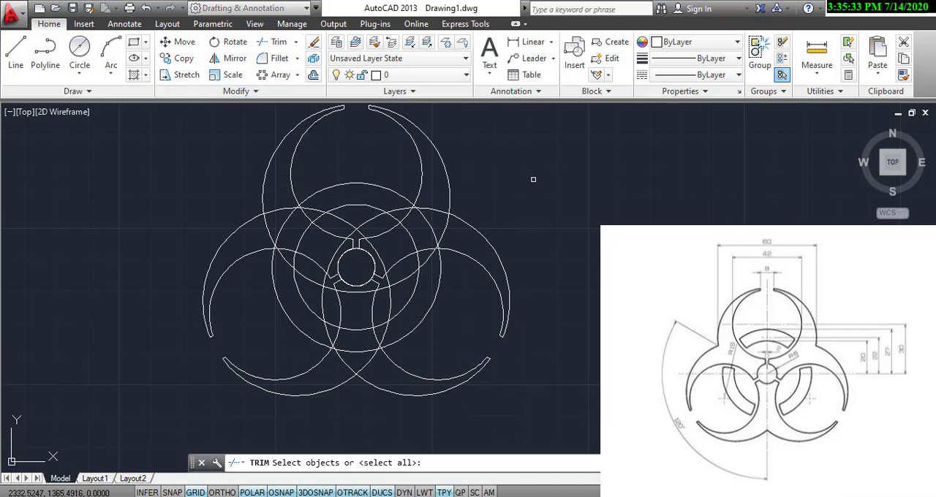
pyautogui.press('Return')
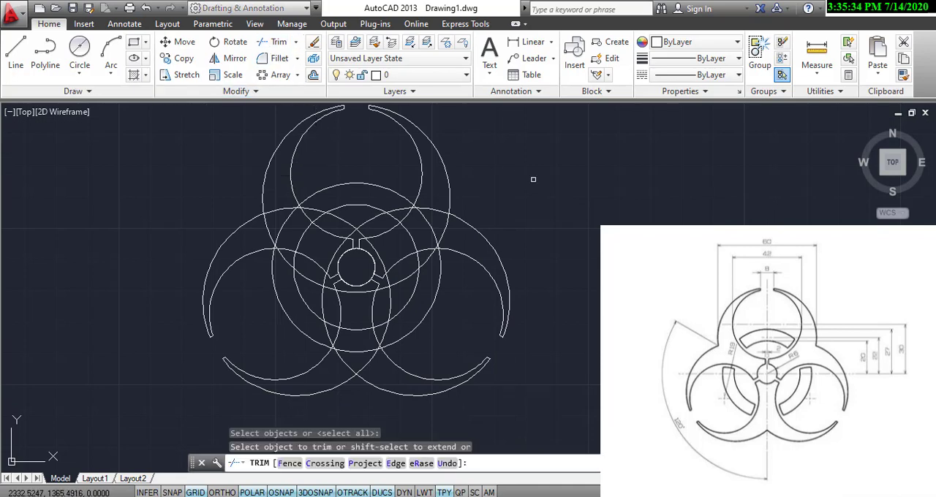
pyautogui.click(446, 218)
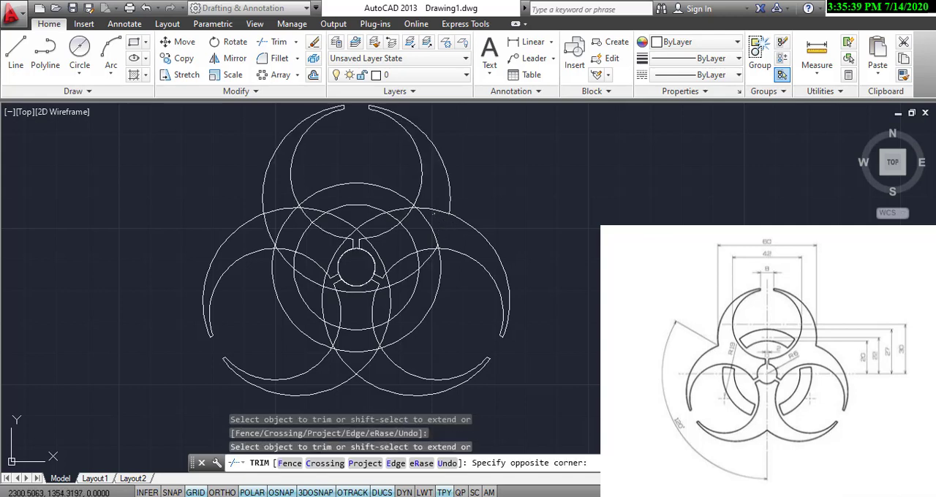
pyautogui.click(415, 245)
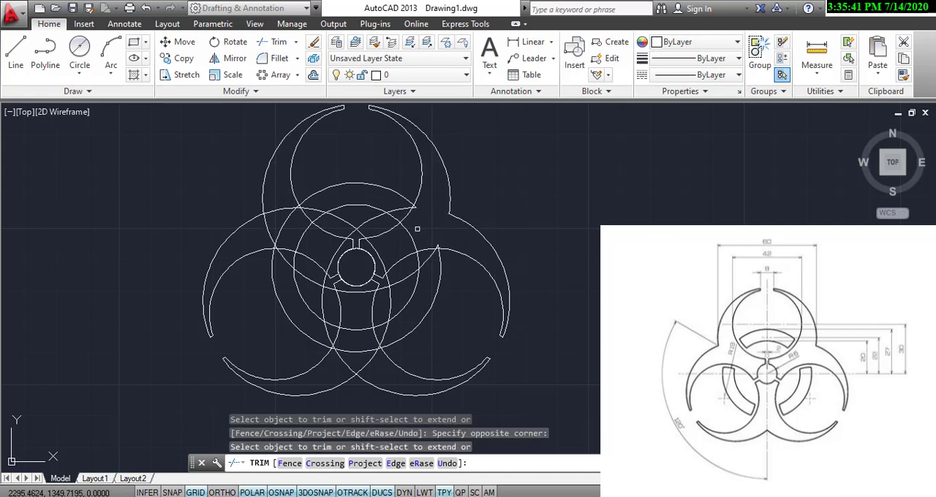
pyautogui.click(410, 235)
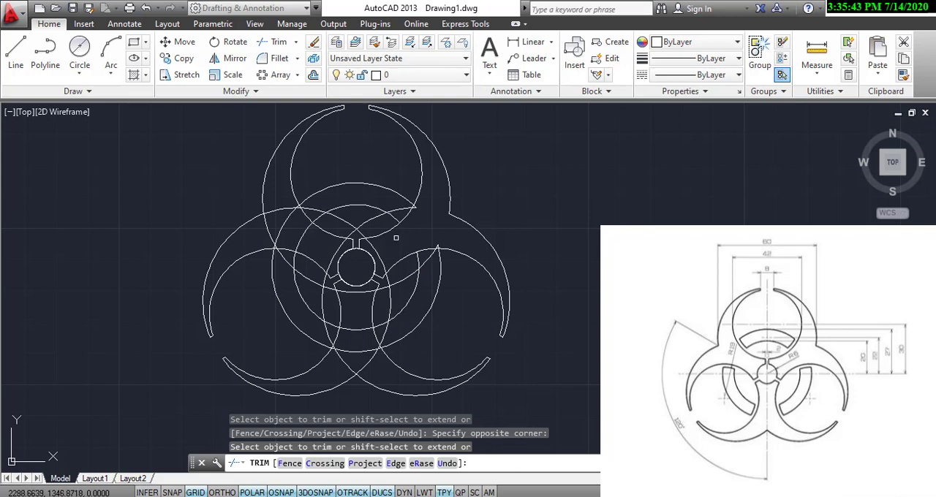
# Trim the ring circle segments and overlapping outer arcs at the junction of the top and lower-left lobes.
pyautogui.click(308, 239)
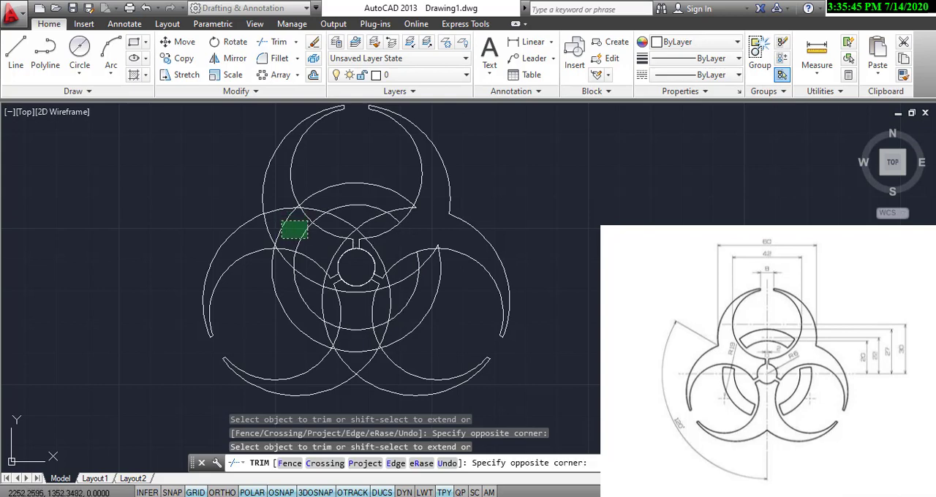
pyautogui.click(281, 222)
pyautogui.click(281, 206)
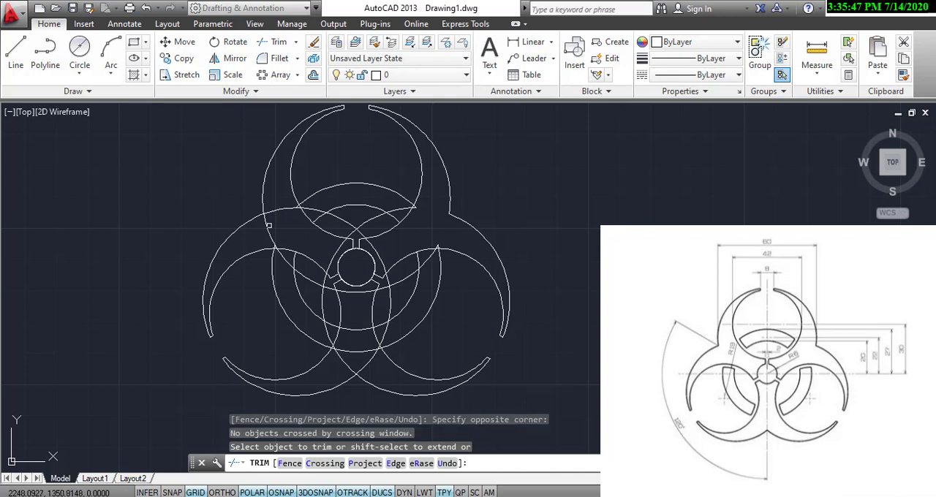
pyautogui.click(273, 209)
pyautogui.click(267, 229)
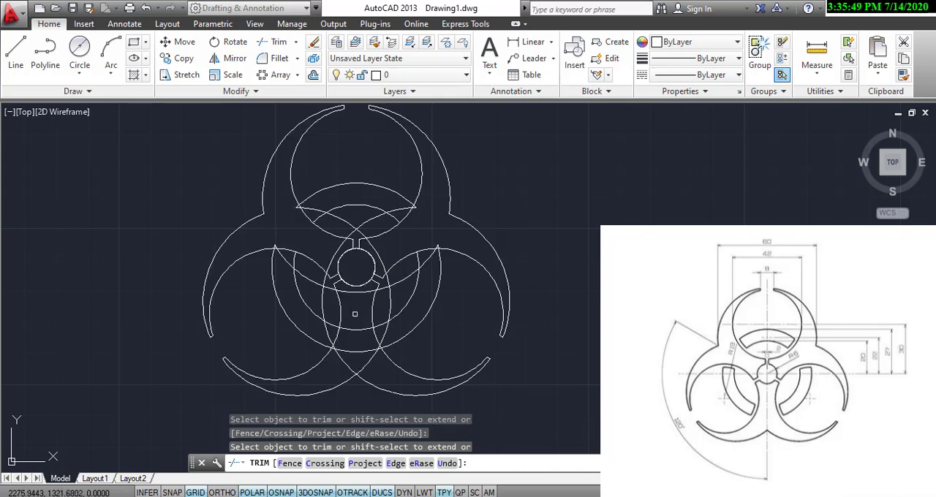
# Trim the overlapping outer arcs where the two lower lobes meet below the centre.
pyautogui.click(365, 355)
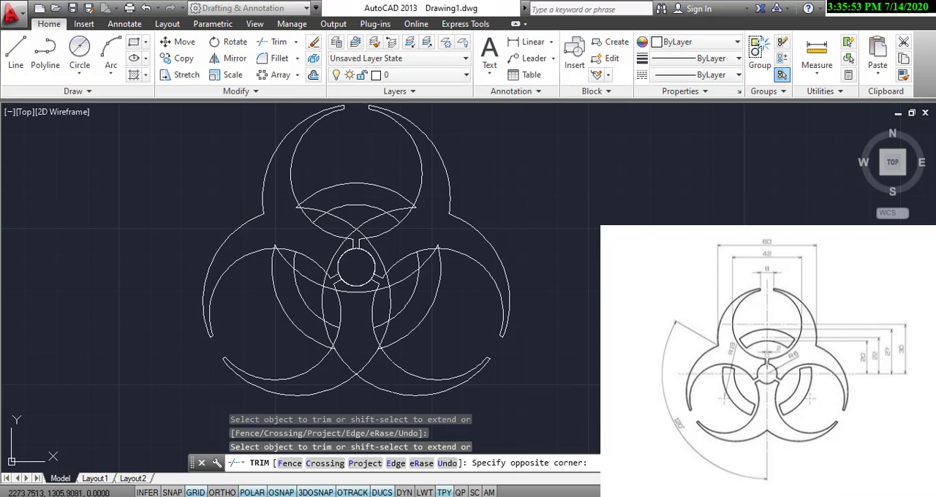
pyautogui.click(348, 367)
pyautogui.click(344, 358)
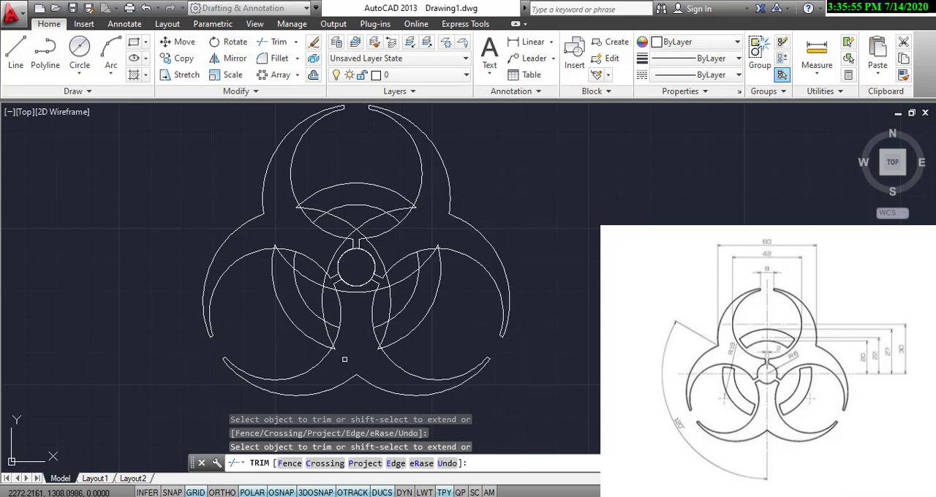
# Trim the leftover outer arc pieces beside the neck slots and above the small central circle.
pyautogui.click(387, 285)
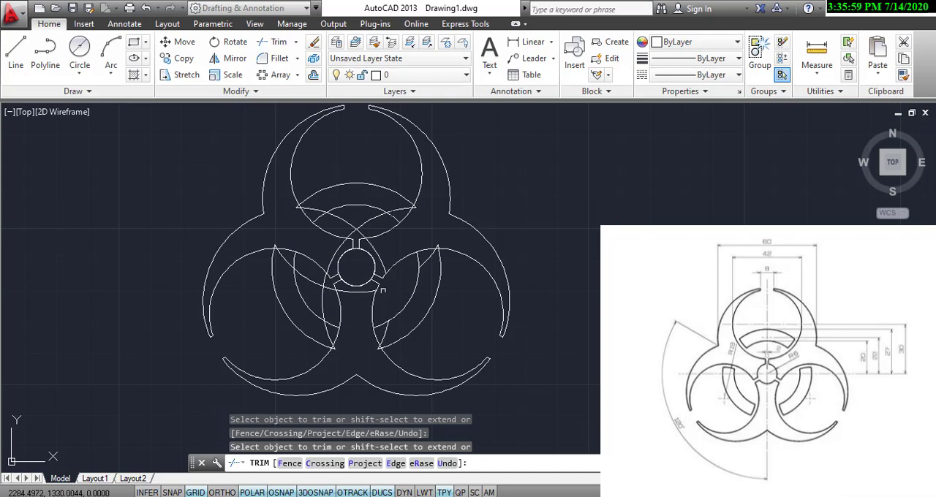
pyautogui.click(321, 289)
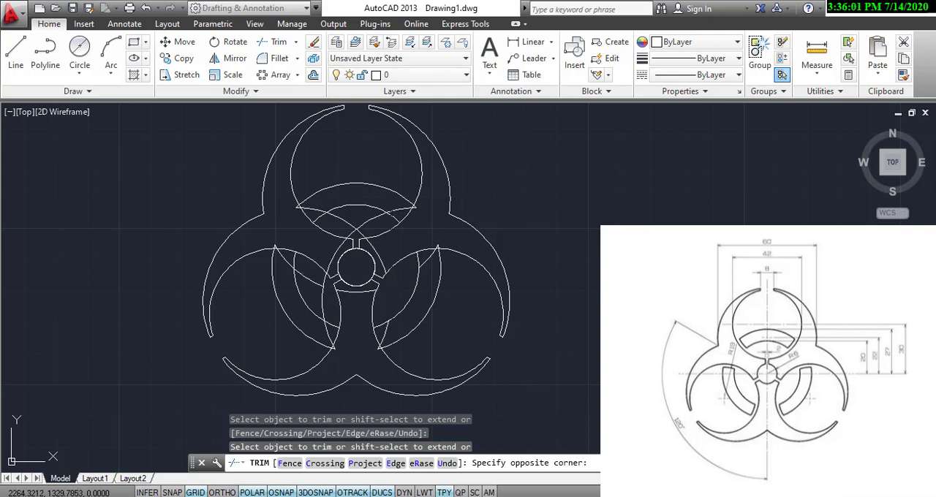
pyautogui.click(320, 282)
pyautogui.click(326, 296)
pyautogui.click(329, 298)
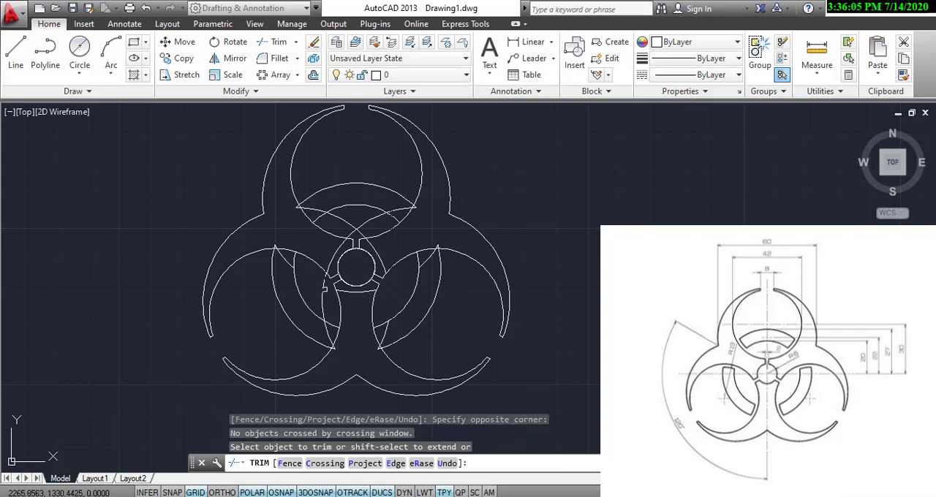
pyautogui.click(323, 288)
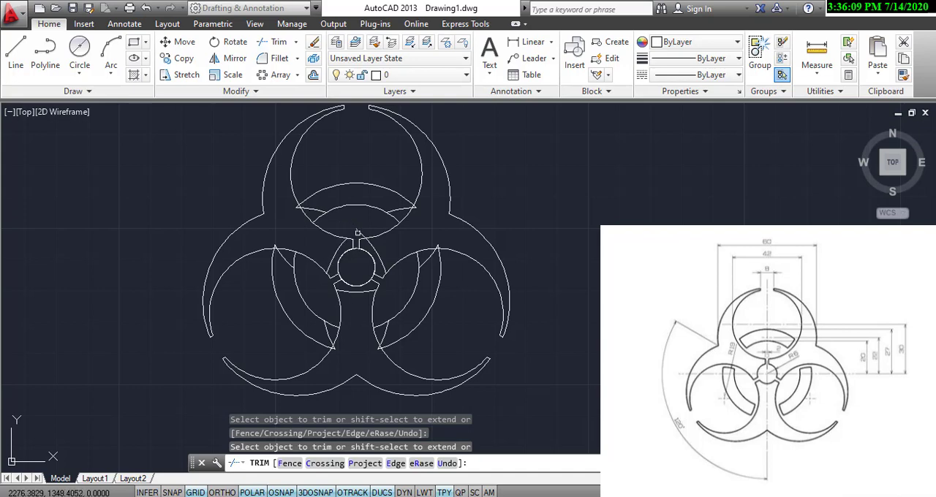
pyautogui.click(358, 233)
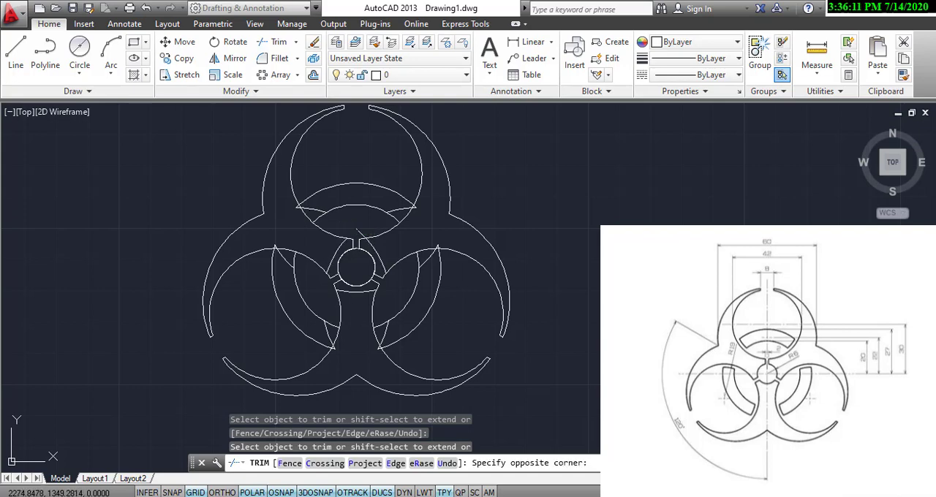
pyautogui.click(353, 230)
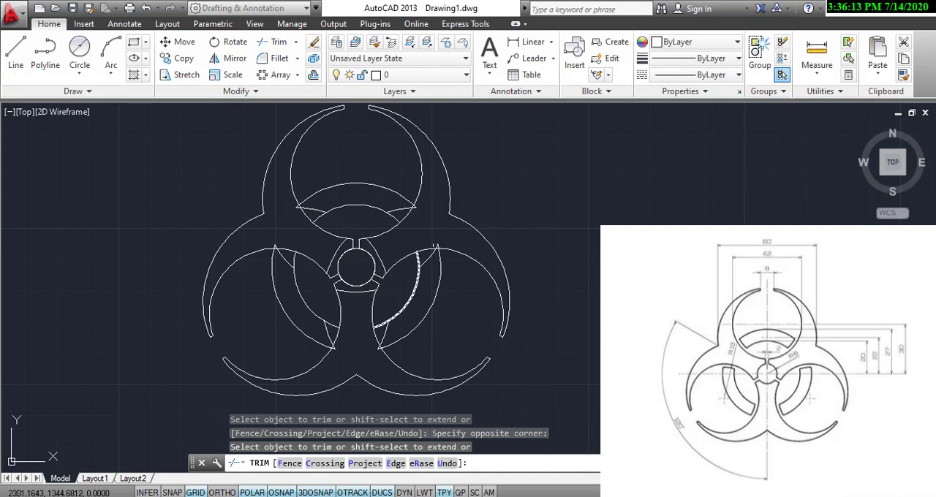
# Trim the ring arc ends that overshoot the inner circles in the top lobe and at the upper ends of the two lower lobes.
pyautogui.scroll(4, 435, 243)
pyautogui.click(432, 250)
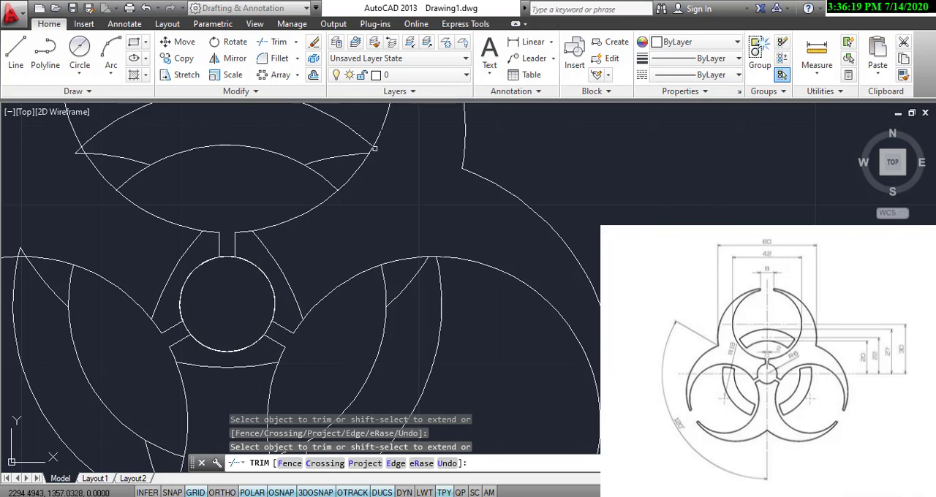
pyautogui.scroll(-2, 387, 177)
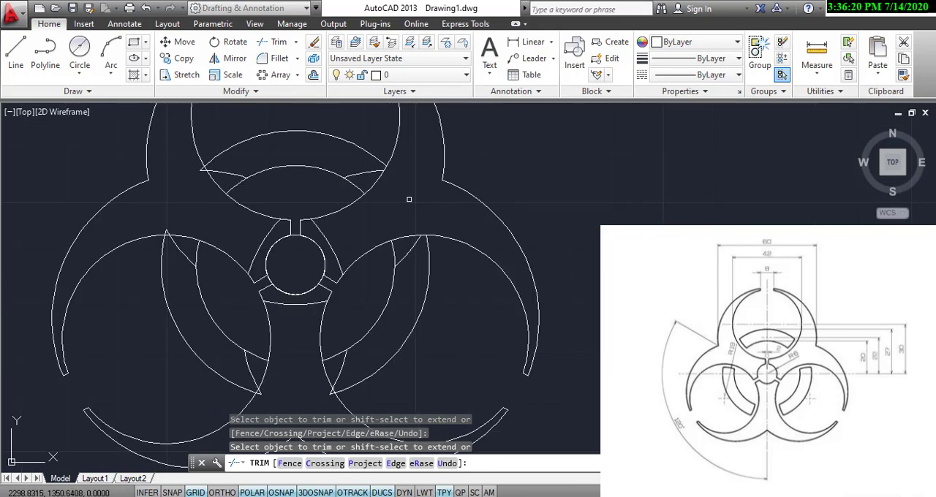
pyautogui.scroll(4, 198, 169)
pyautogui.click(213, 179)
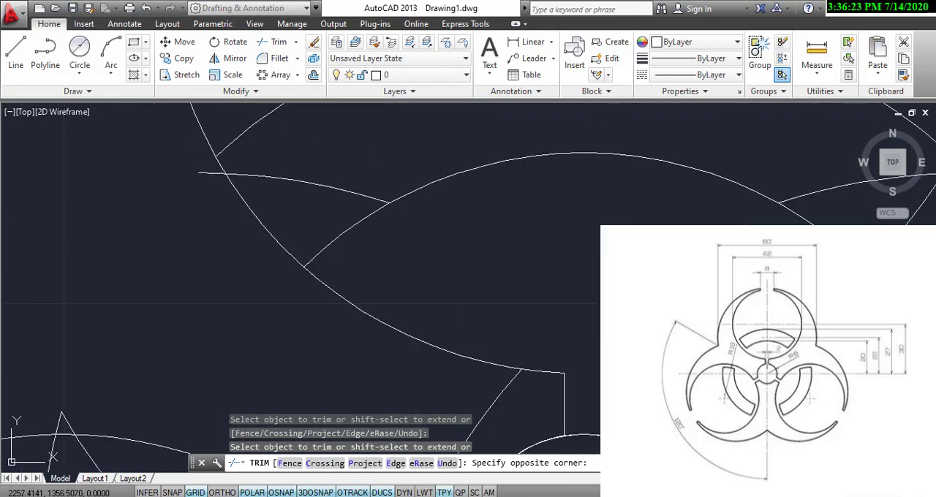
pyautogui.click(213, 169)
pyautogui.click(74, 433)
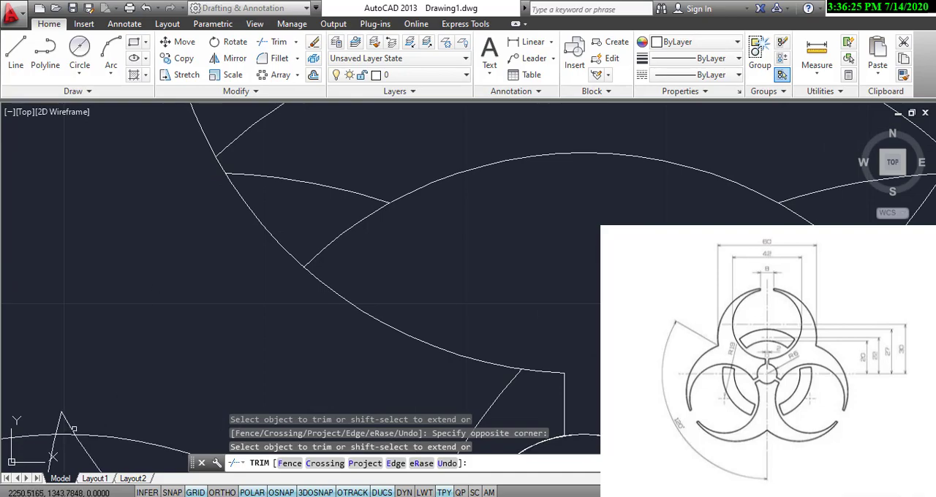
pyautogui.scroll(-4, 136, 409)
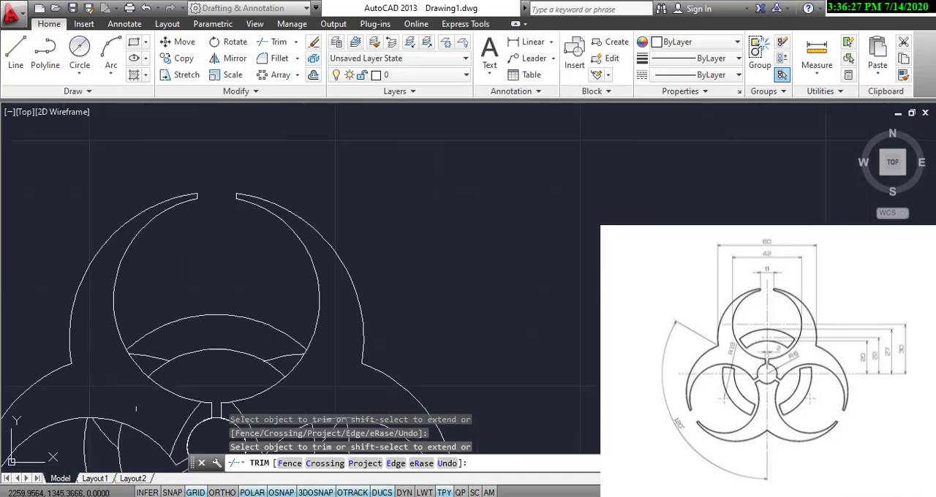
# Trim the overshooting ring arc tips at the lower ends of both lower lobes and finish the trim.
pyautogui.moveTo(163, 415); pyautogui.dragTo(348, 326, button='middle')
pyautogui.scroll(3, 386, 379)
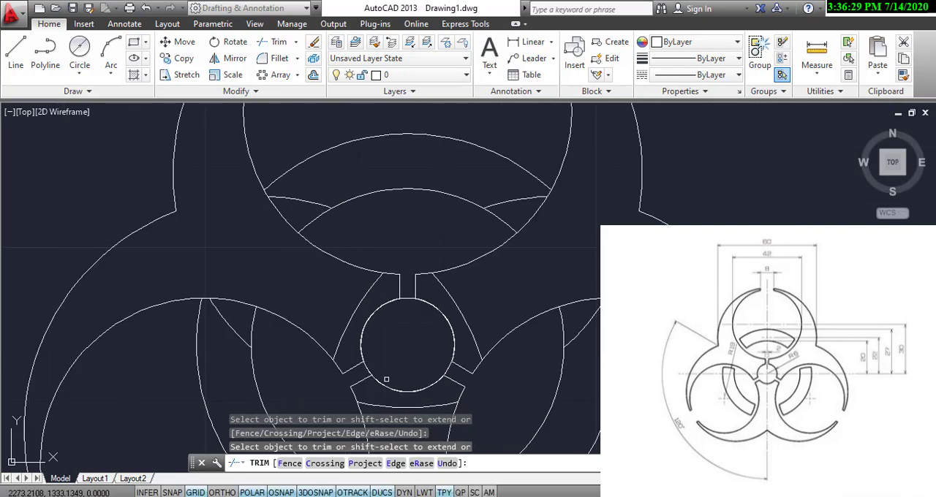
pyautogui.scroll(-3, 386, 379)
pyautogui.moveTo(386, 379)
pyautogui.mouseDown(button='middle')
pyautogui.moveTo(376, 261)
pyautogui.moveTo(378, 278)
pyautogui.mouseUp(button='middle')
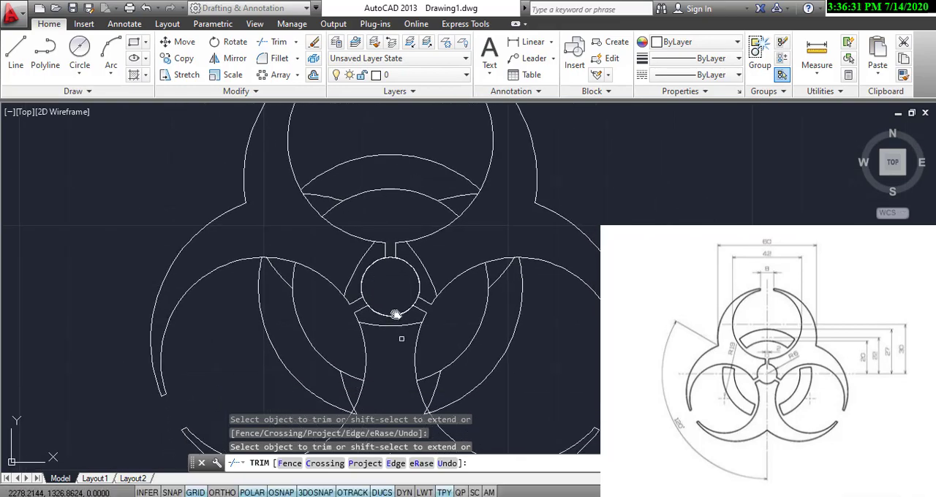
pyautogui.scroll(2, 401, 338)
pyautogui.scroll(4, 412, 372)
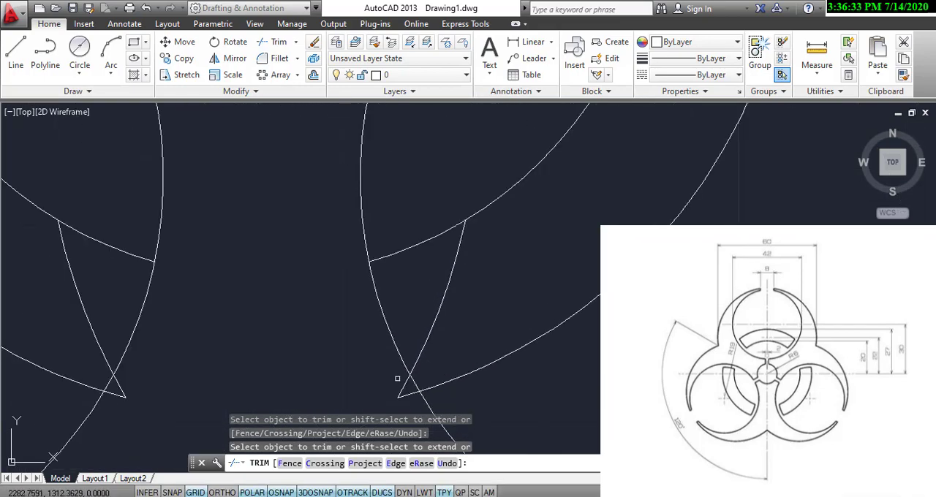
pyautogui.click(401, 386)
pyautogui.click(404, 394)
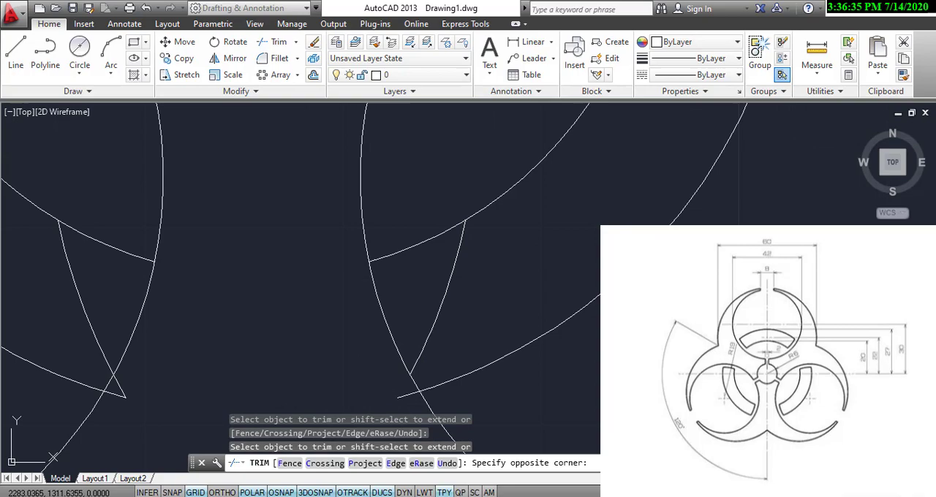
pyautogui.click(401, 397)
pyautogui.click(120, 389)
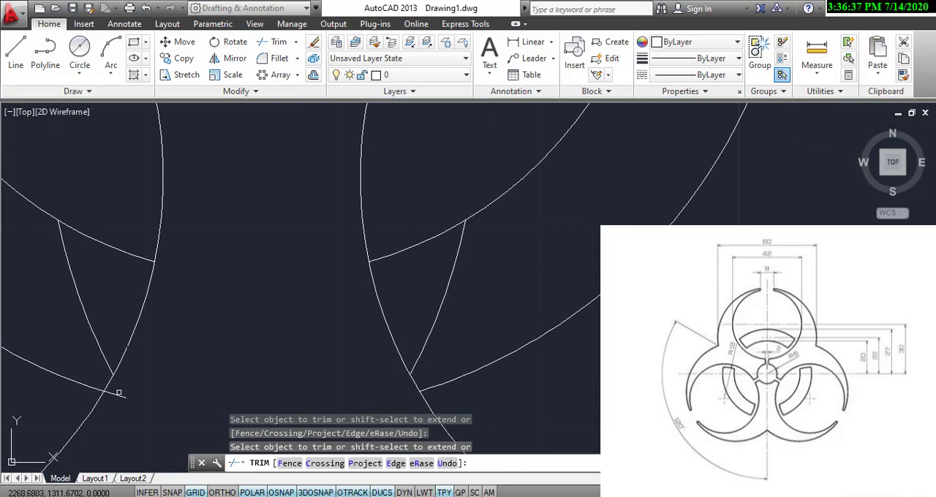
pyautogui.scroll(-5, 118, 393)
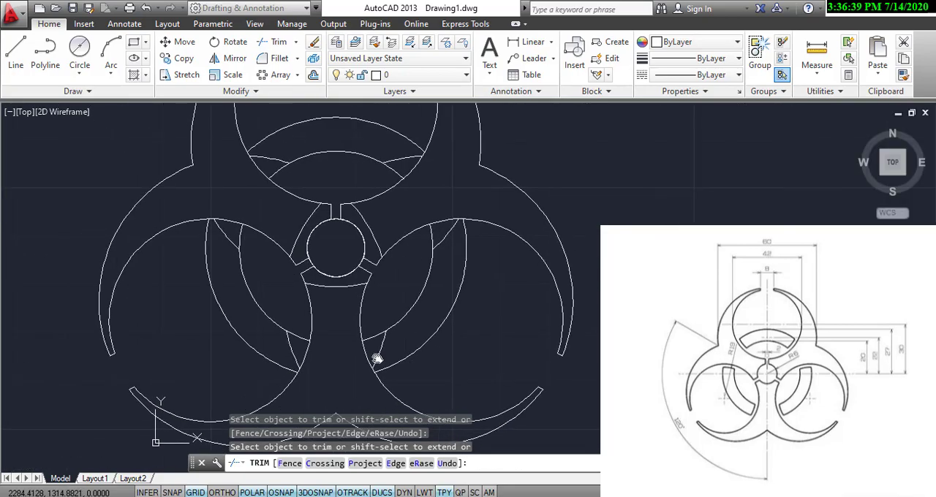
pyautogui.scroll(-2, 491, 376)
pyautogui.rightClick(514, 213)
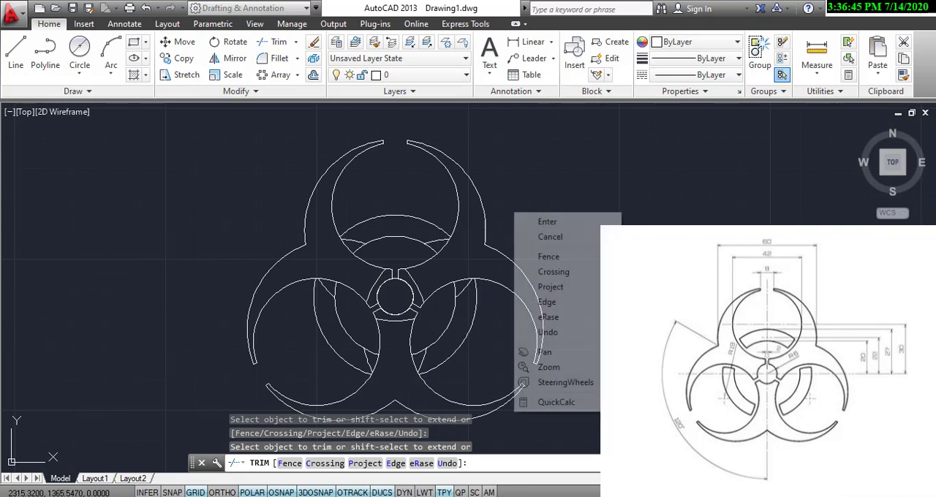
pyautogui.click(548, 220)
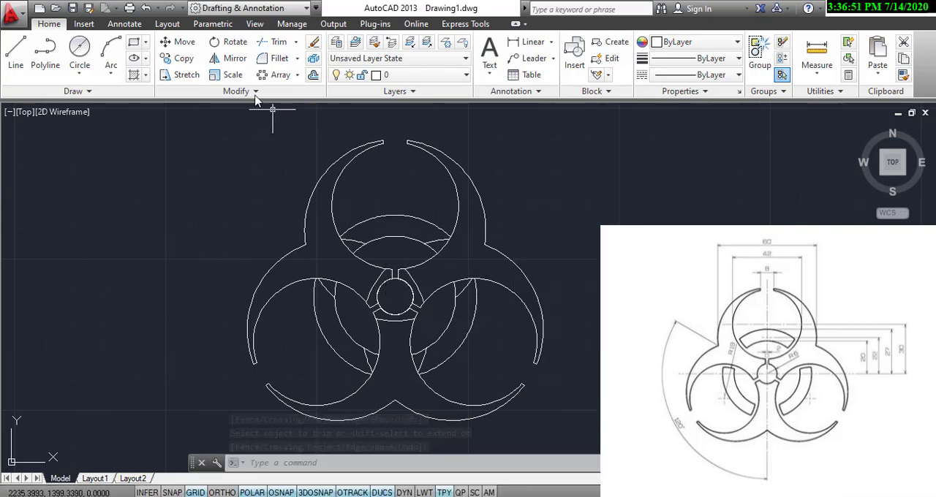
# Erase the six leftover ring pieces inside the three lobes and the three arcs surrounding the small central circle.
pyautogui.click(314, 42)
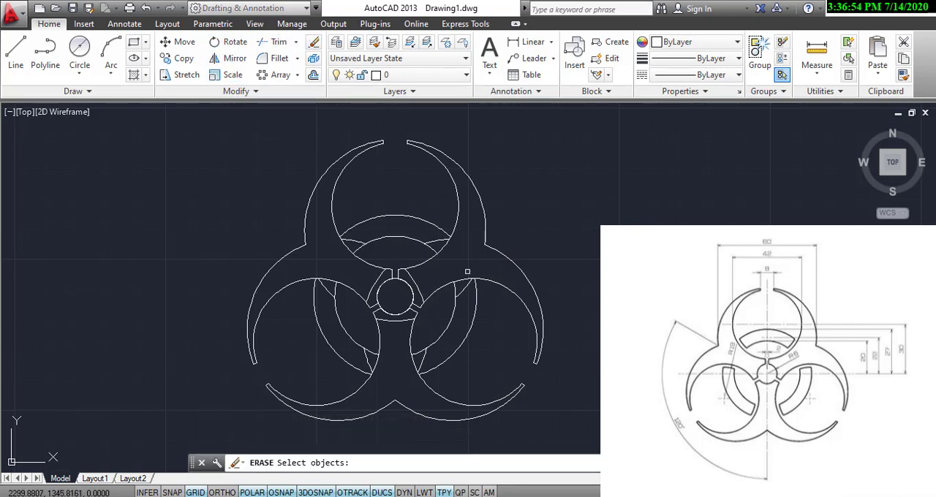
pyautogui.click(439, 243)
pyautogui.click(439, 243)
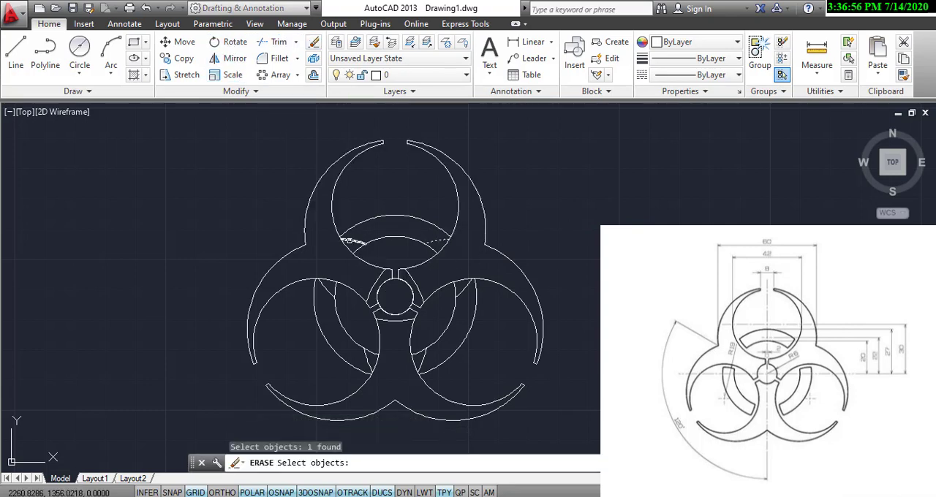
pyautogui.click(349, 241)
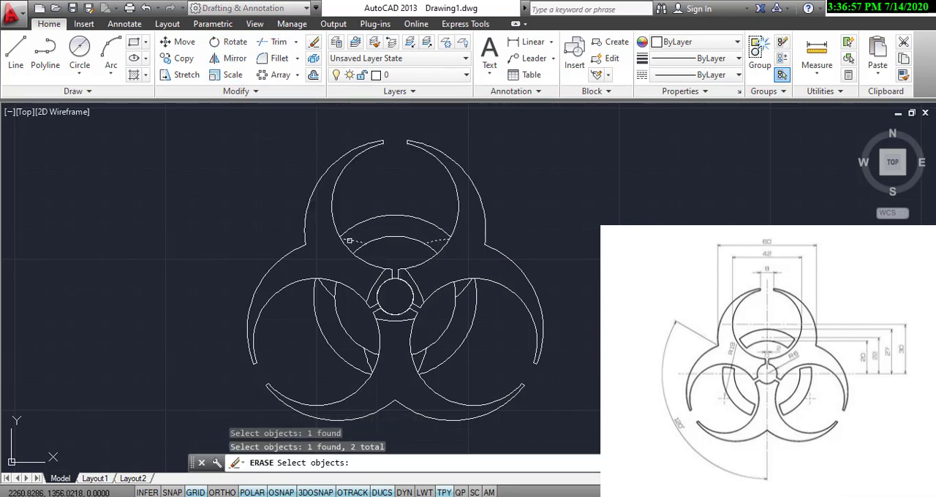
pyautogui.click(329, 291)
pyautogui.click(371, 363)
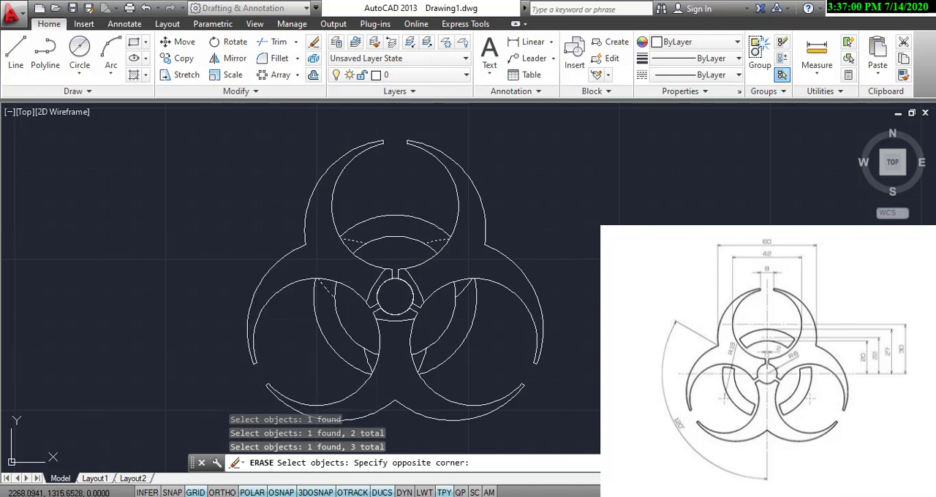
pyautogui.click(365, 361)
pyautogui.click(422, 361)
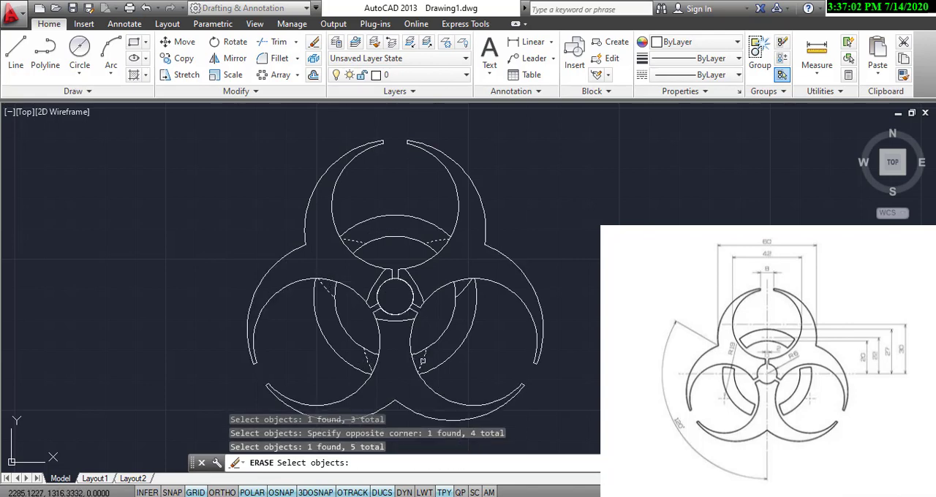
pyautogui.click(462, 289)
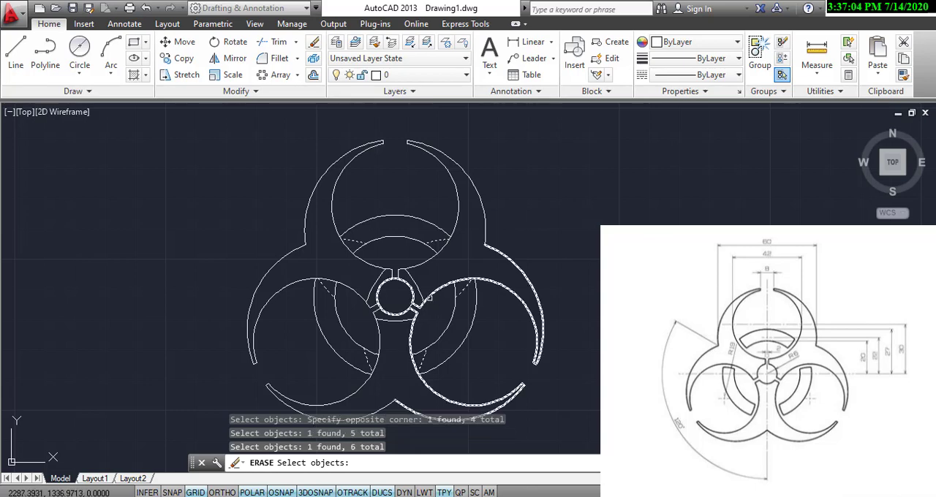
pyautogui.click(419, 290)
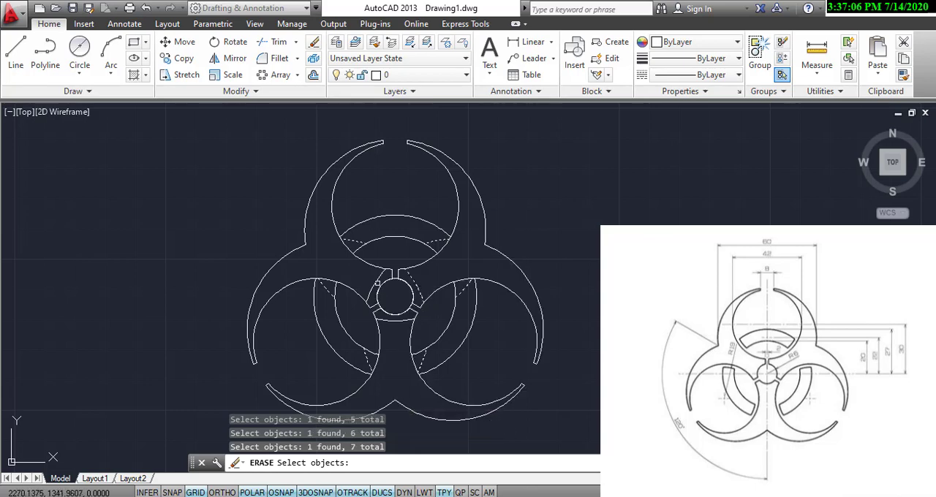
pyautogui.click(389, 321)
pyautogui.click(391, 322)
pyautogui.click(394, 321)
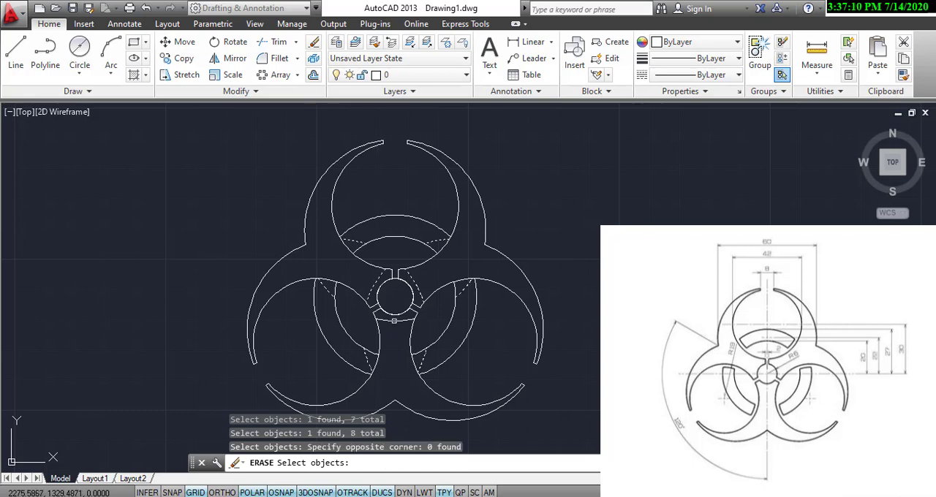
pyautogui.click(394, 321)
pyautogui.press('Return')
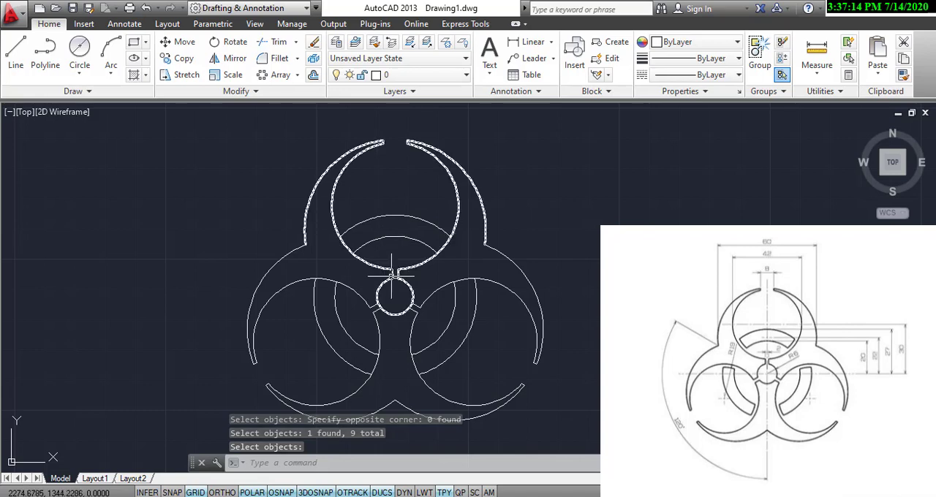
# Trim the small central circle's segments across the three neck slots so the slots open into it.
pyautogui.scroll(2, 395, 278)
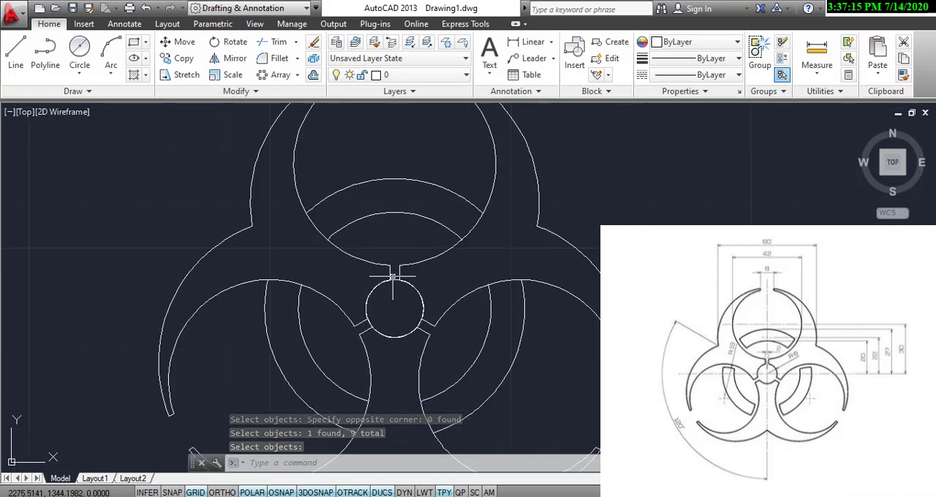
pyautogui.click(274, 41)
pyautogui.press('Return')
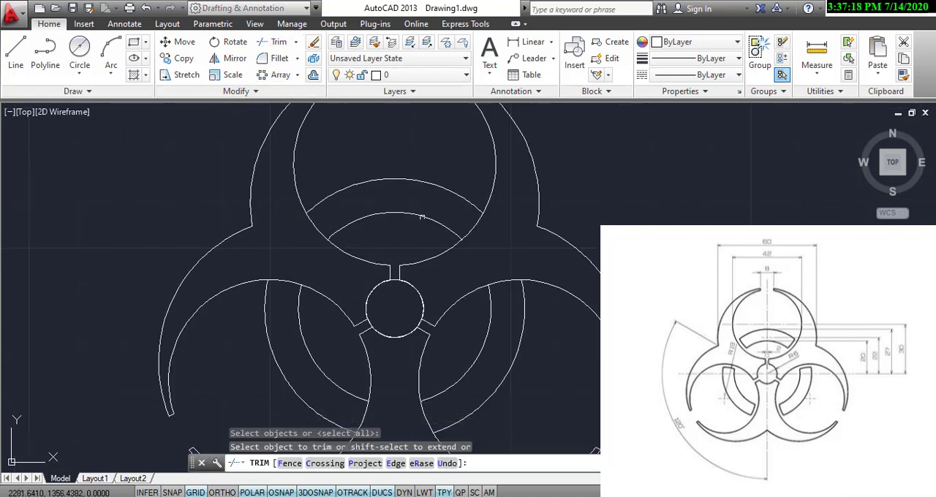
pyautogui.scroll(2, 402, 297)
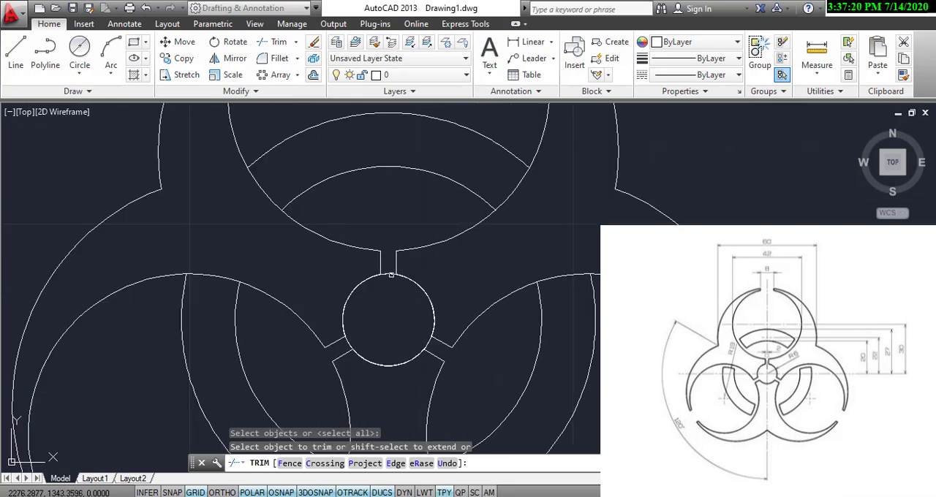
pyautogui.click(392, 275)
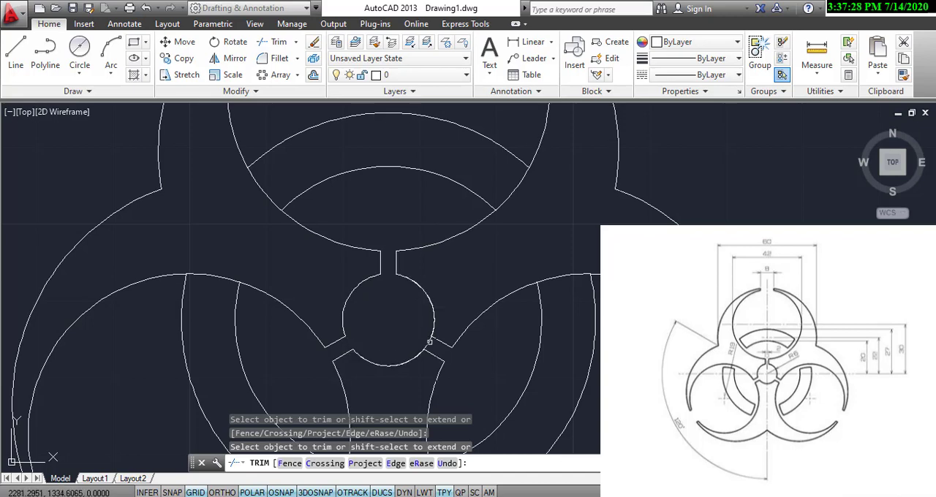
pyautogui.scroll(-5, 429, 341)
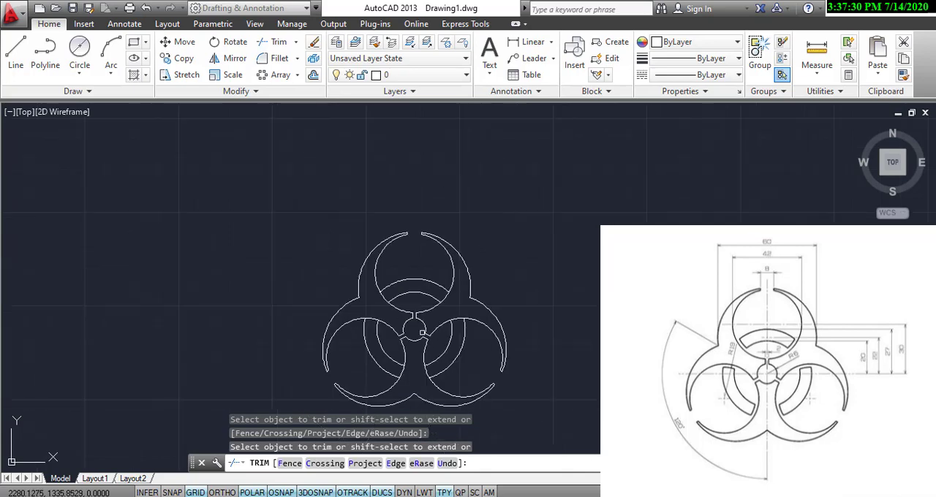
pyautogui.rightClick(424, 293)
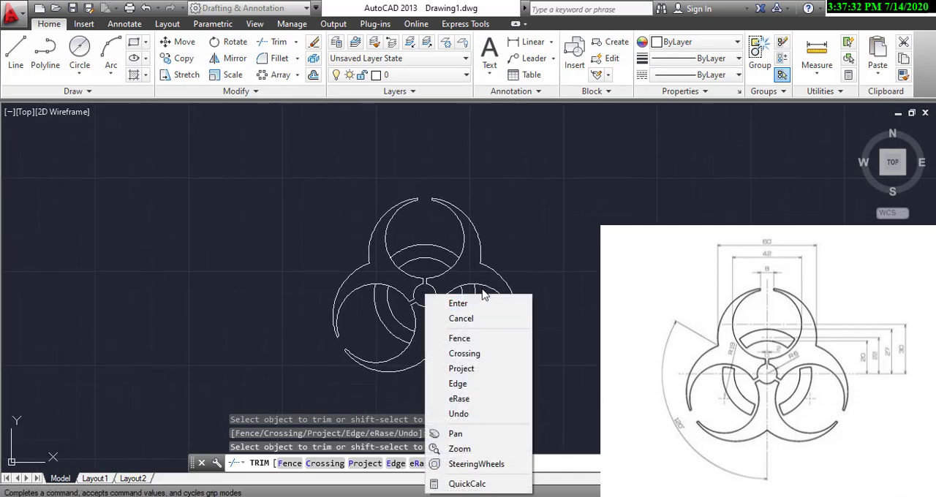
pyautogui.click(455, 305)
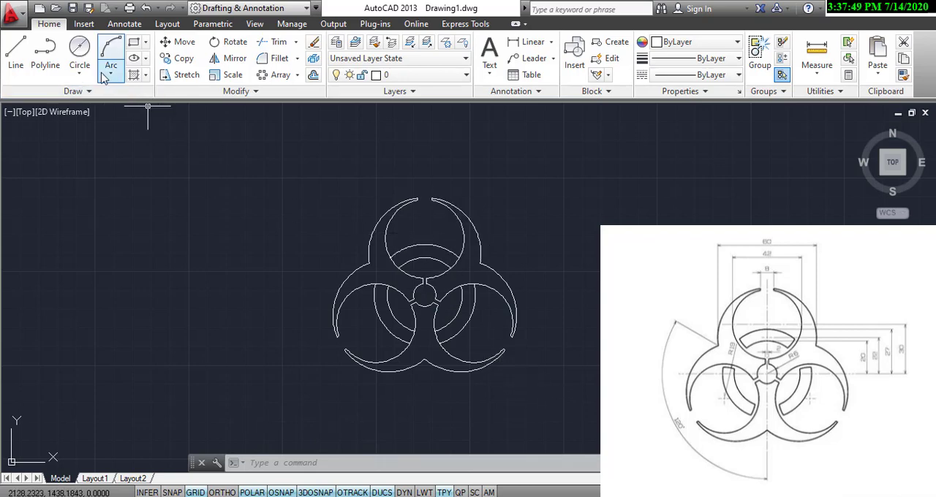
# Draw a circle of radius 19 centred on the top lobe's inner circle.
pyautogui.click(77, 68)
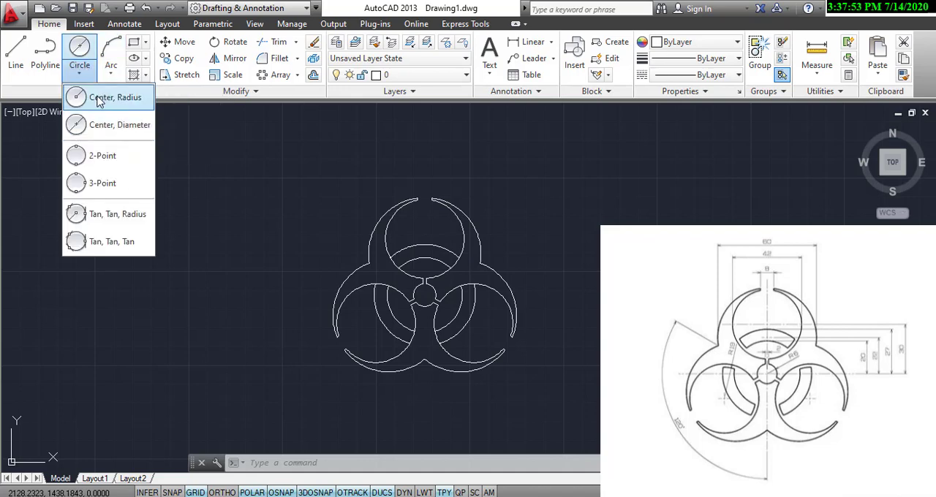
pyautogui.click(91, 98)
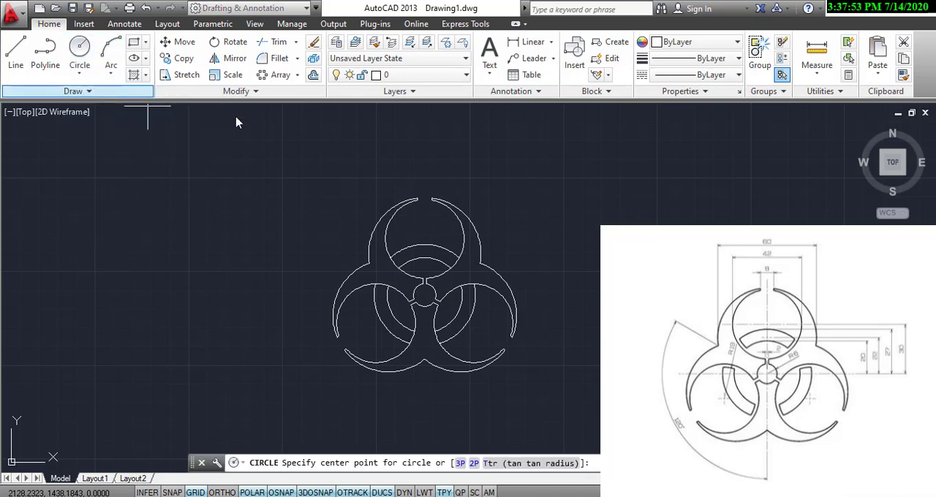
pyautogui.click(424, 239)
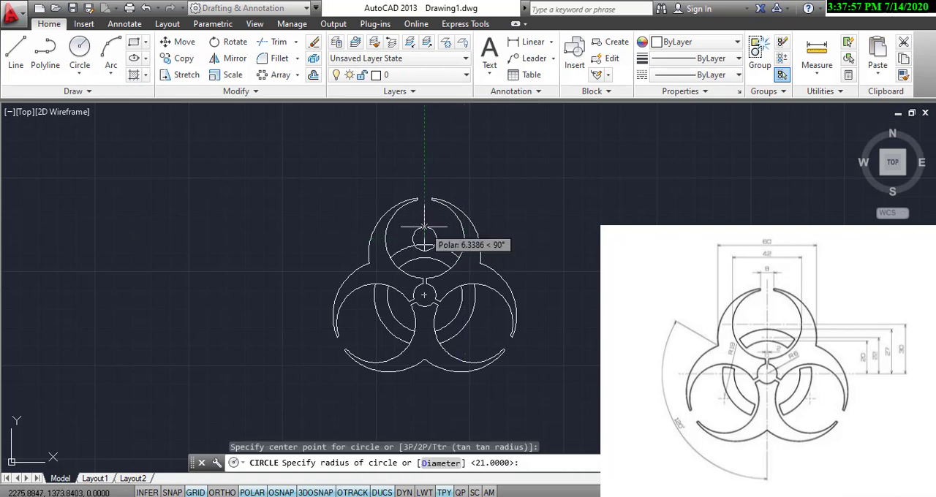
pyautogui.write('19')
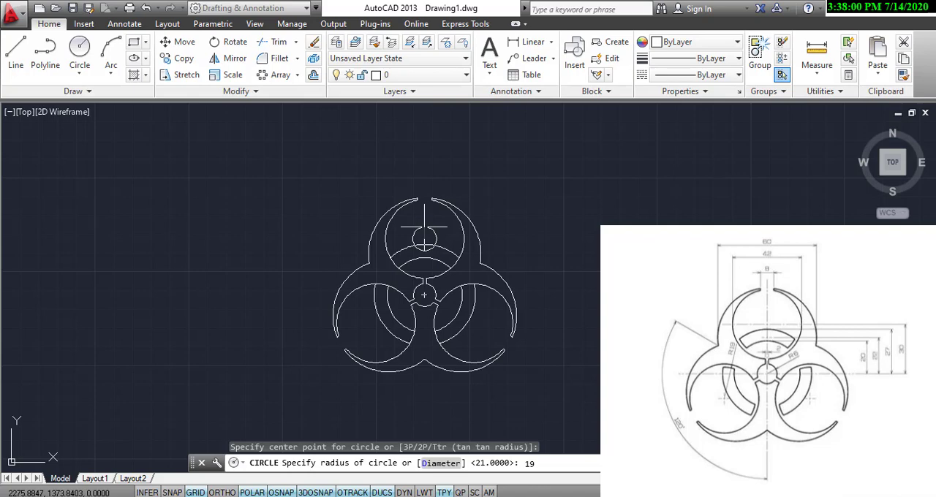
pyautogui.press('Return')
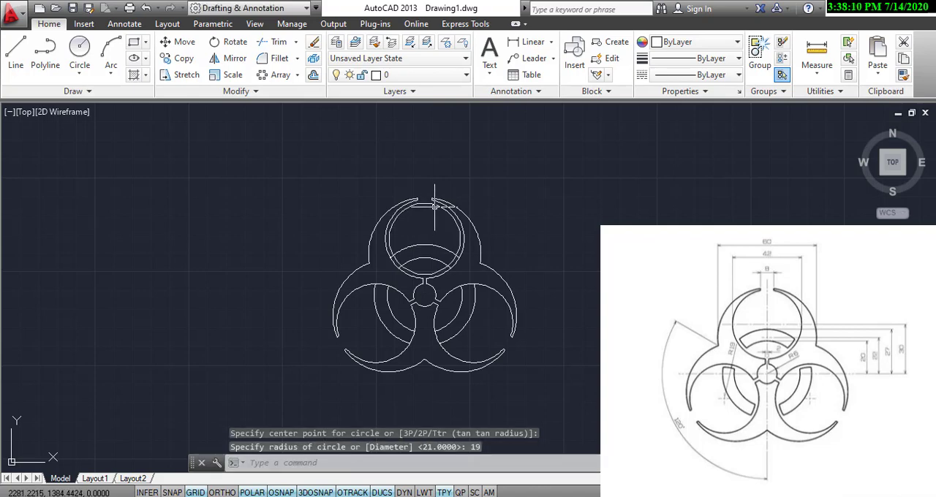
# Polar array the radius 19 circle around the small central circle's centre with 3 items over 360 degrees.
pyautogui.click(272, 77)
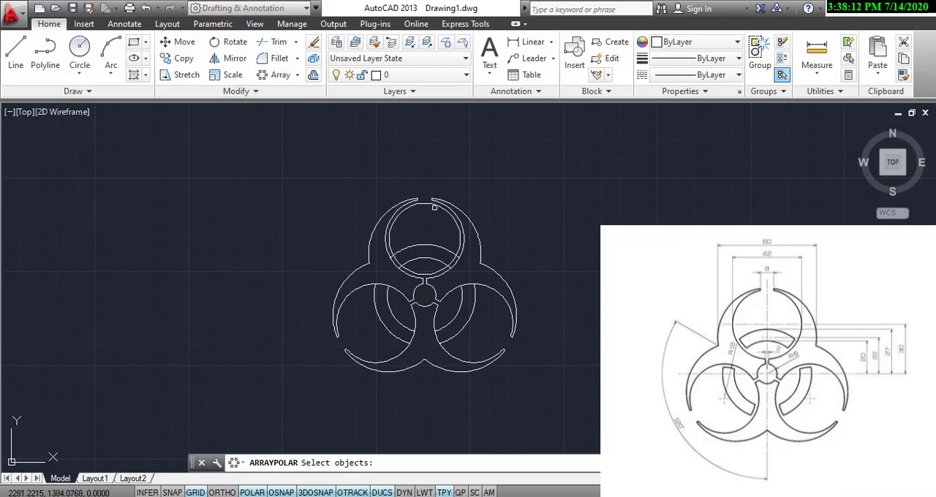
pyautogui.click(426, 204)
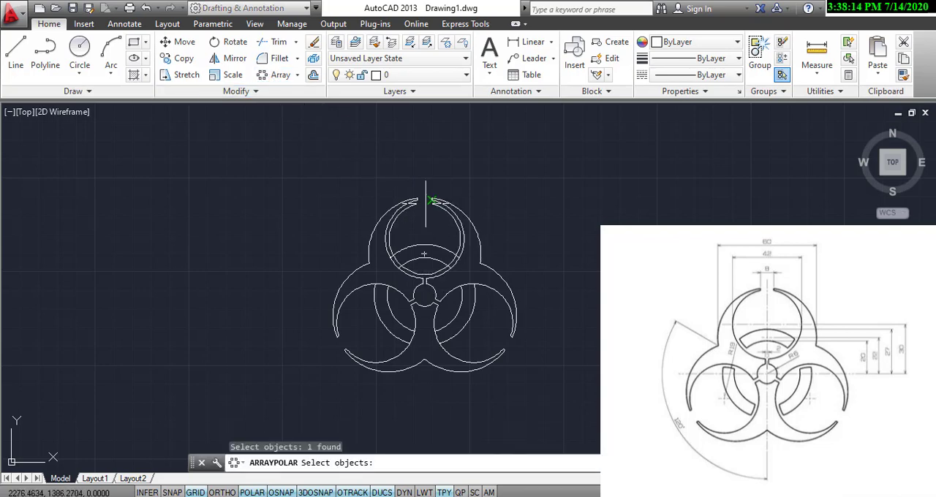
pyautogui.press('Return')
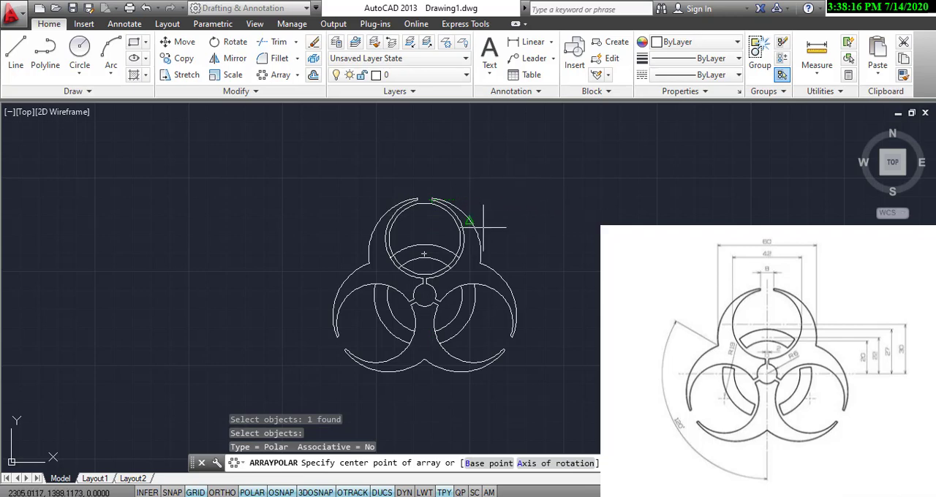
pyautogui.click(424, 295)
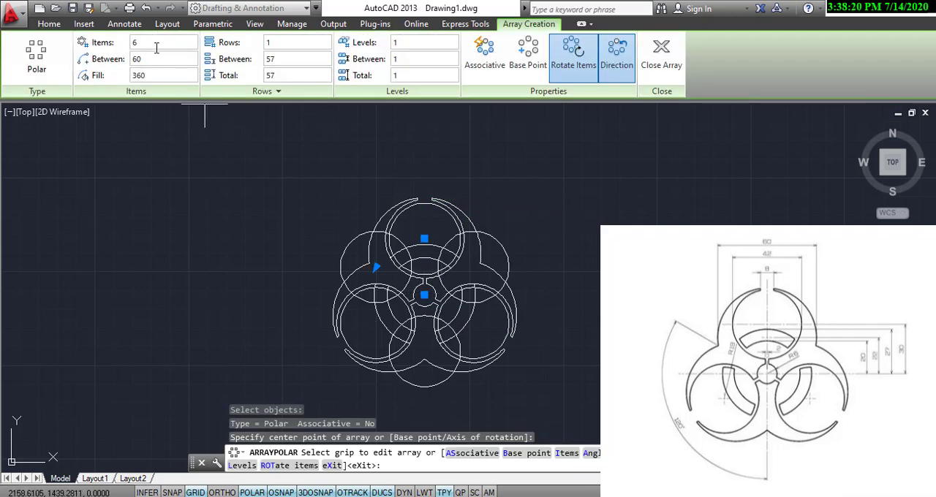
pyautogui.click(154, 44)
pyautogui.write('3')
pyautogui.press('Return')
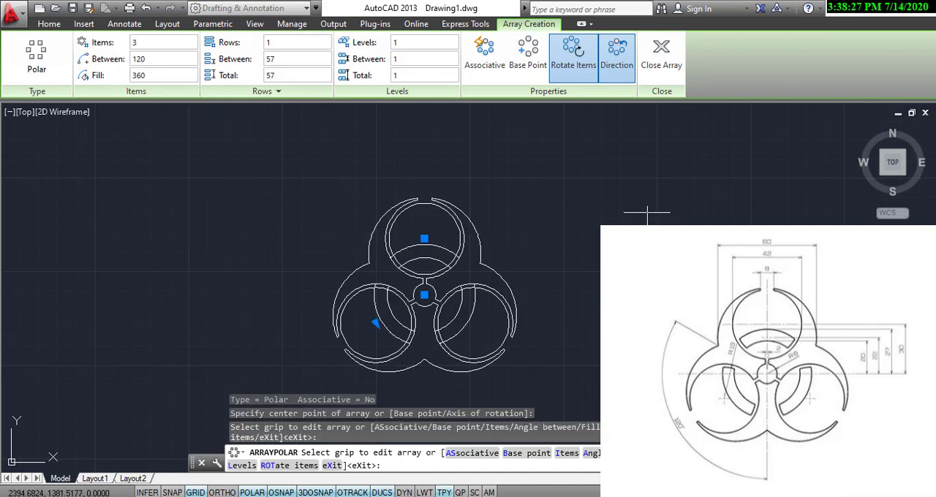
pyautogui.click(665, 57)
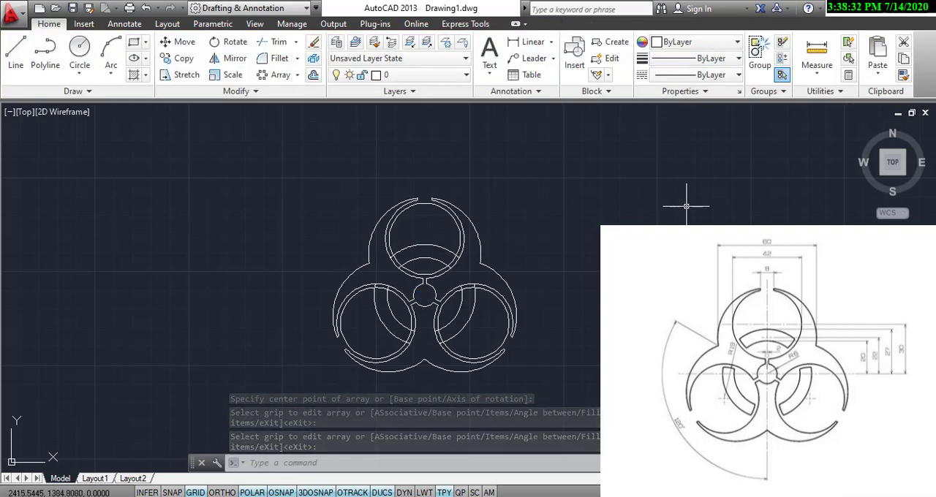
# Trim the top lobe's ring arcs to the radius 19 circle and remove the circle's portions outside the ring segment.
pyautogui.click(276, 42)
pyautogui.press('Return')
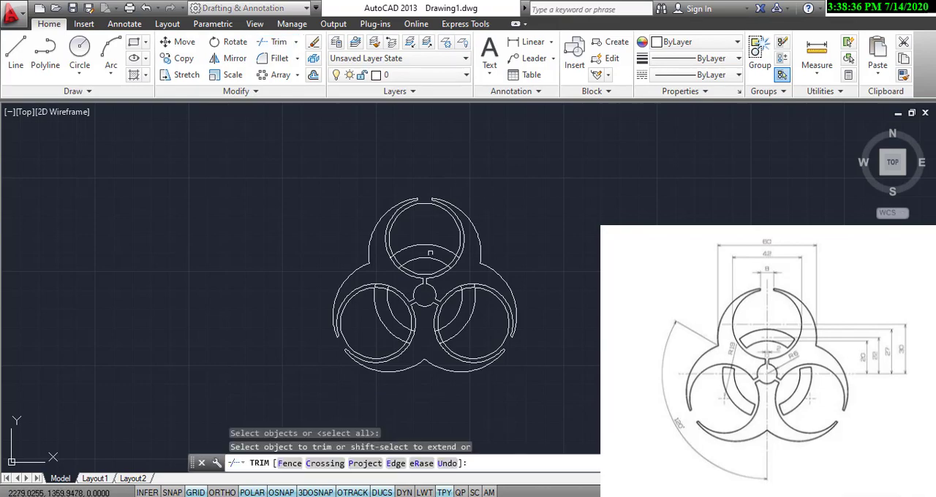
pyautogui.scroll(4, 429, 253)
pyautogui.scroll(2, 490, 262)
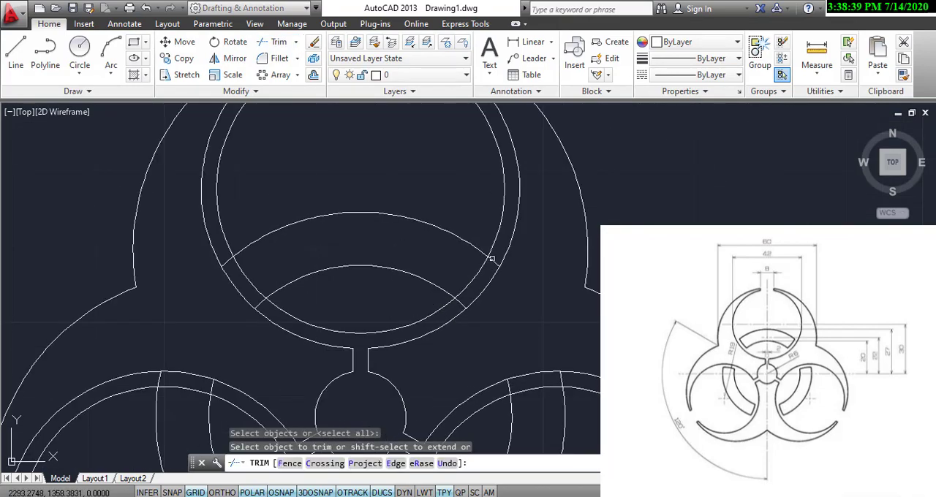
pyautogui.click(492, 258)
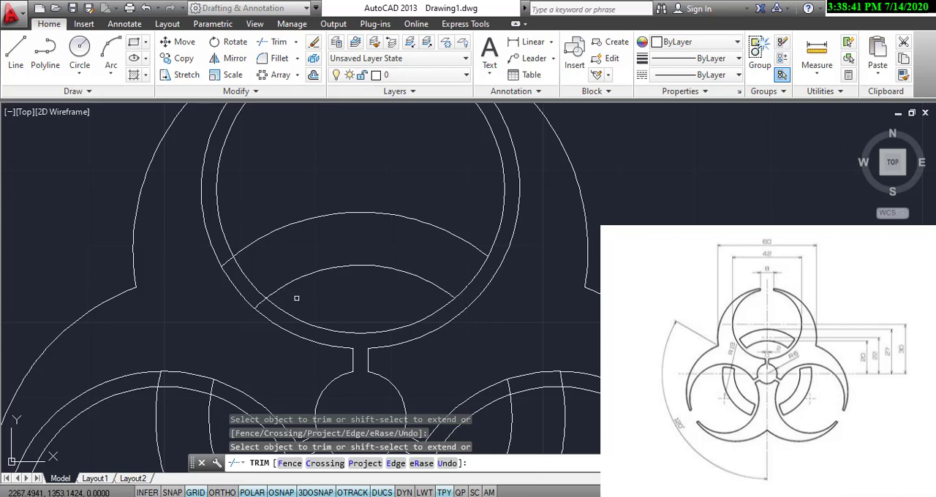
pyautogui.click(256, 304)
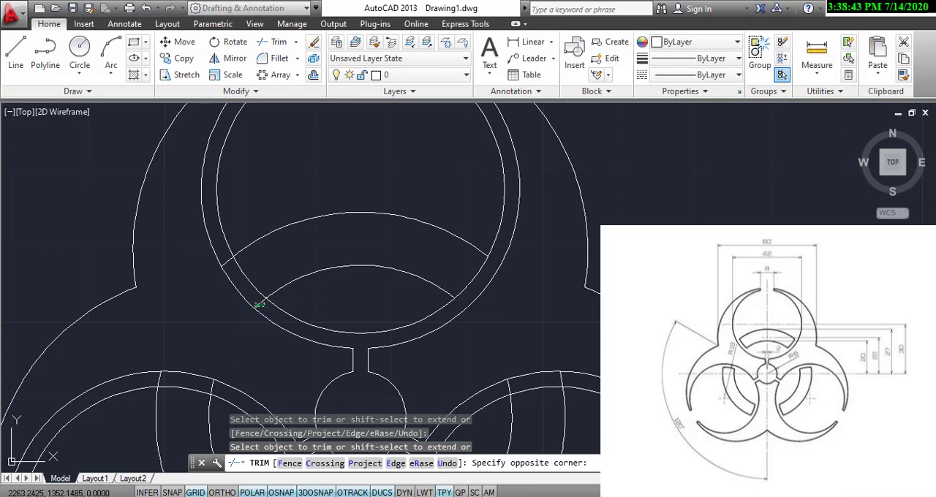
pyautogui.click(264, 304)
pyautogui.click(238, 260)
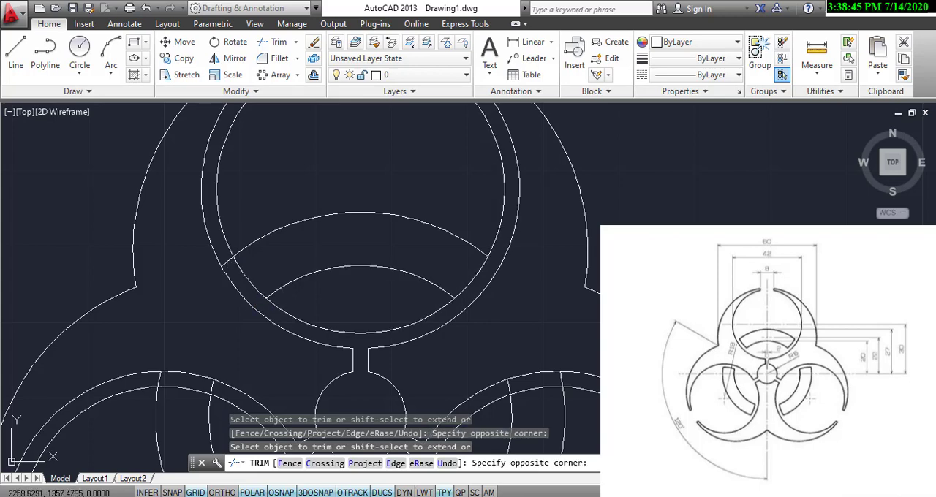
pyautogui.click(227, 262)
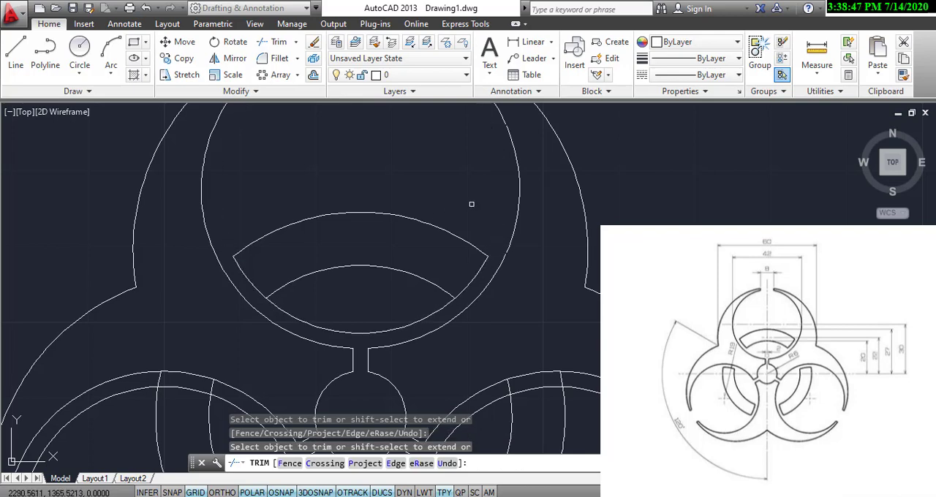
pyautogui.click(429, 309)
pyautogui.click(324, 328)
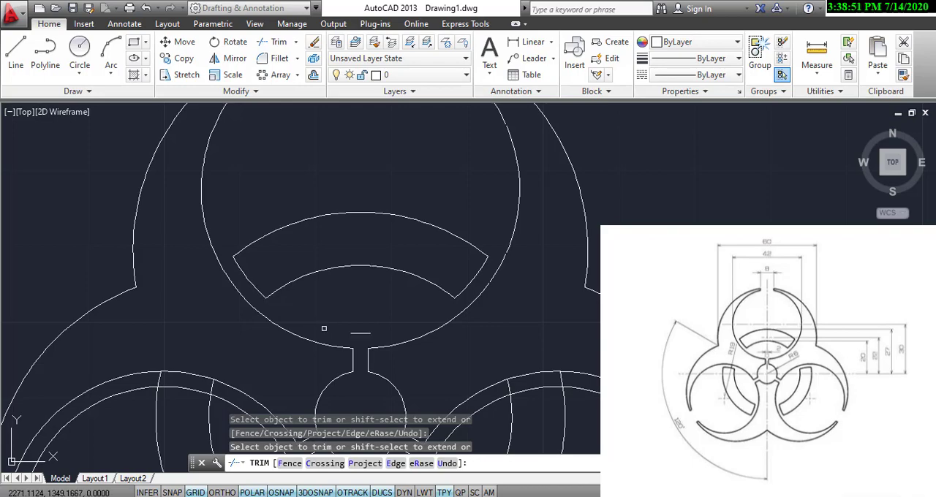
# Trim the upper overshooting ring arc ends in the lower-left lobe and the circle's portion beyond the outer ring arc.
pyautogui.scroll(-2, 353, 327)
pyautogui.moveTo(360, 315); pyautogui.dragTo(473, 176, button='middle')
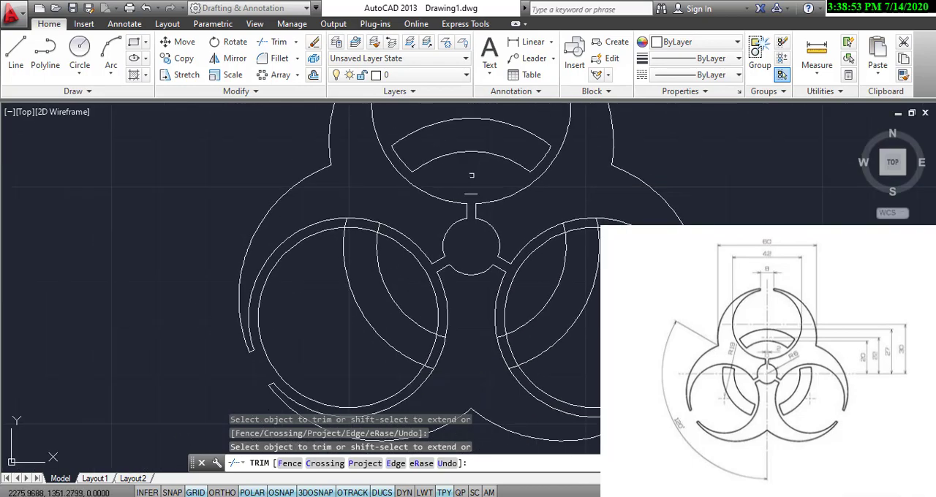
pyautogui.scroll(4, 380, 227)
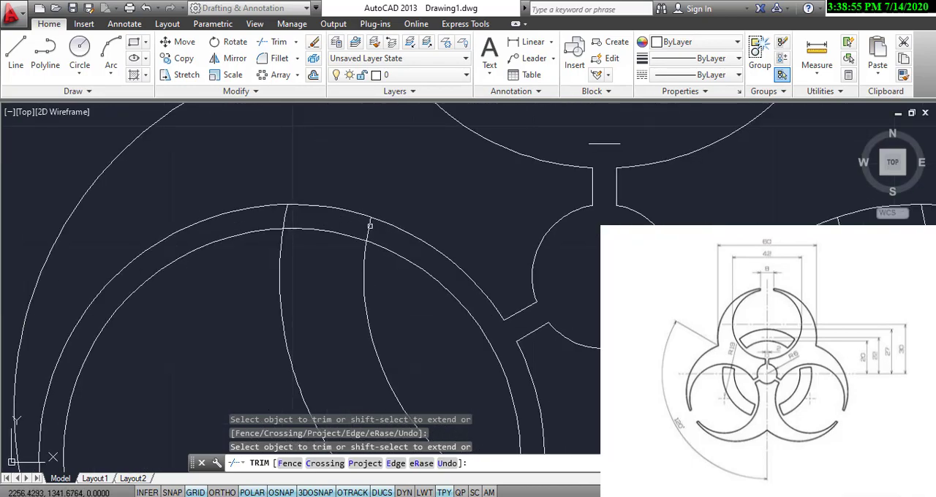
pyautogui.click(369, 227)
pyautogui.click(285, 212)
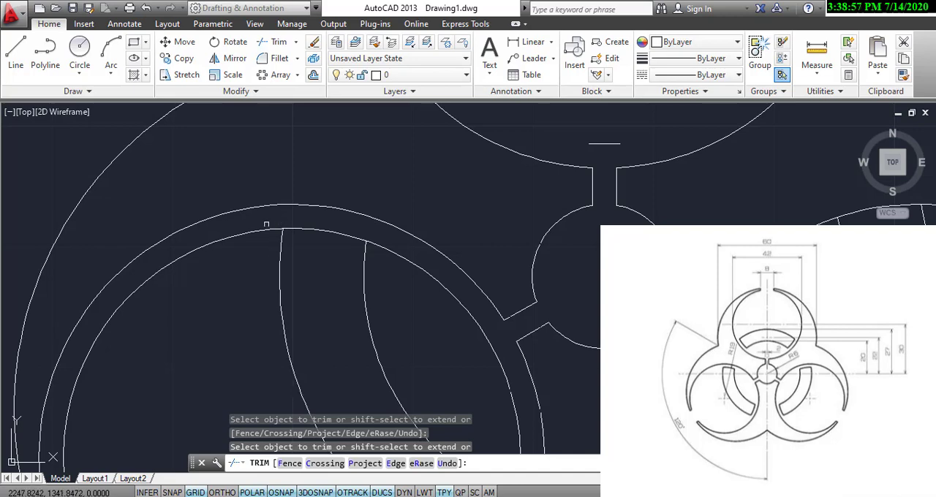
pyautogui.click(264, 227)
pyautogui.click(237, 244)
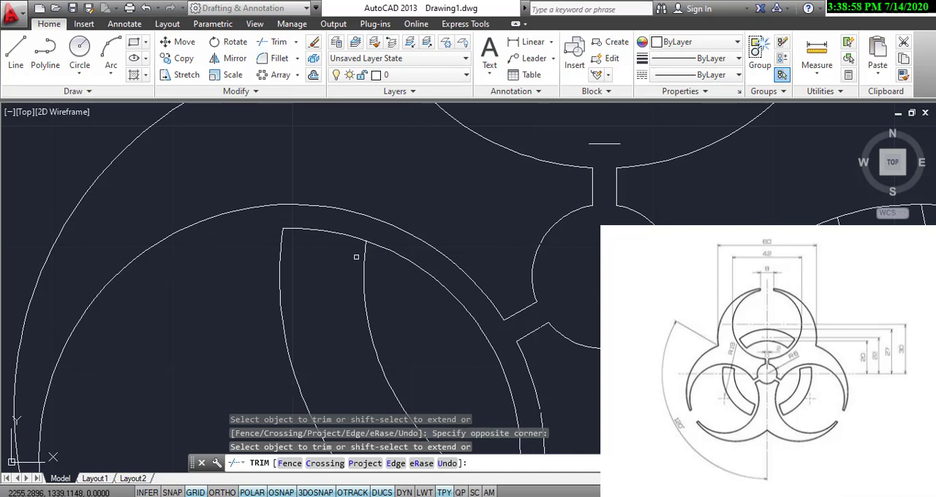
# Trim the lower-left lobe's circle between the two ends of the inner ring arc and the overshooting lower arc ends.
pyautogui.click(398, 261)
pyautogui.click(414, 261)
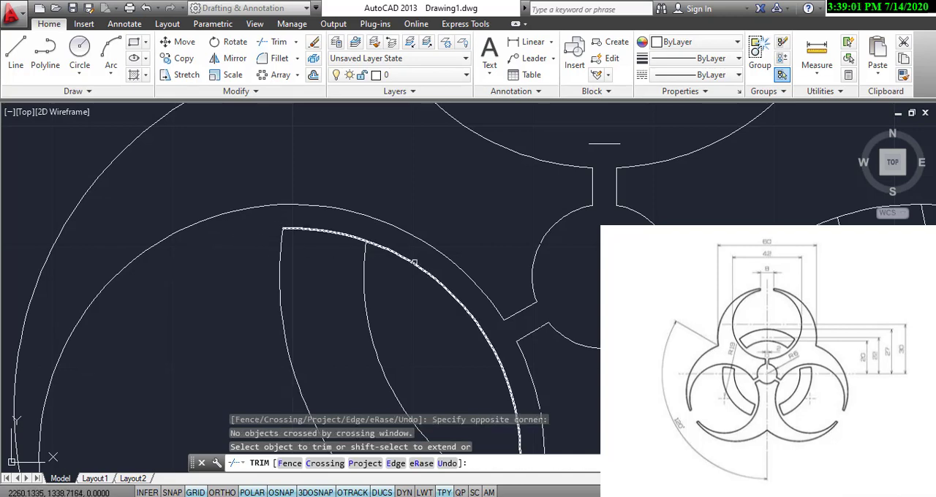
pyautogui.click(414, 261)
pyautogui.scroll(-5, 484, 337)
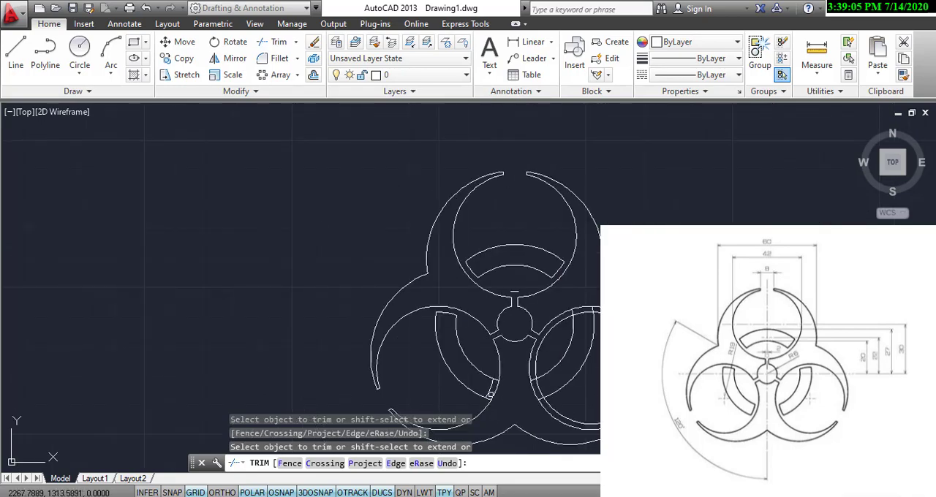
pyautogui.scroll(5, 490, 394)
pyautogui.click(470, 410)
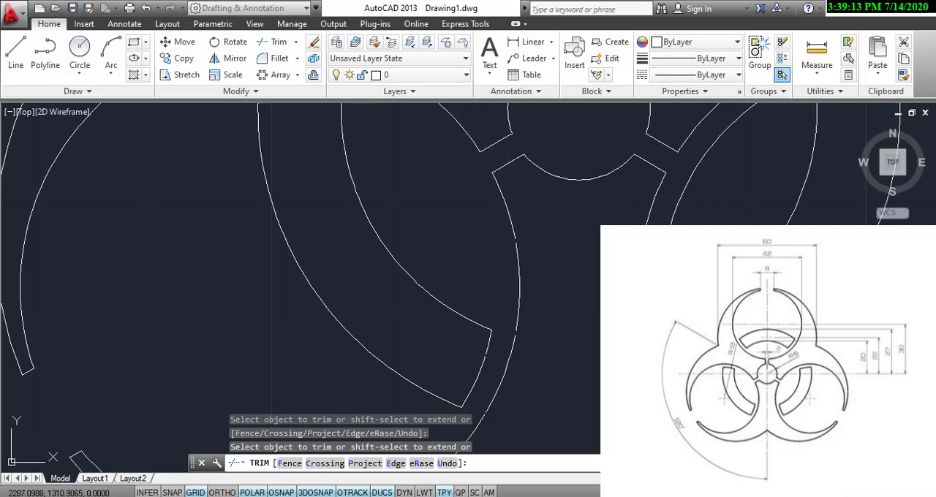
# Trim the lower-right lobe's circle and overshooting arc ends down to a closed ring segment, and finish the trim.
pyautogui.click(548, 185)
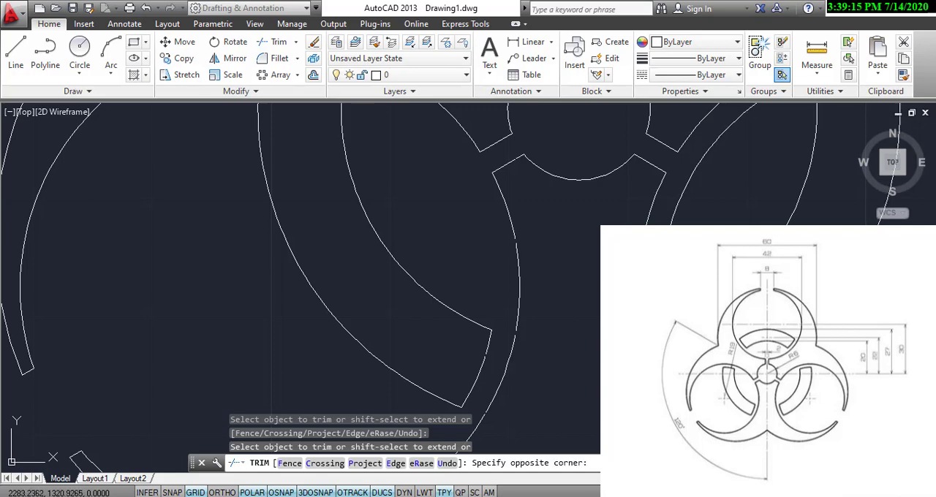
pyautogui.click(658, 307)
pyautogui.scroll(-4, 657, 311)
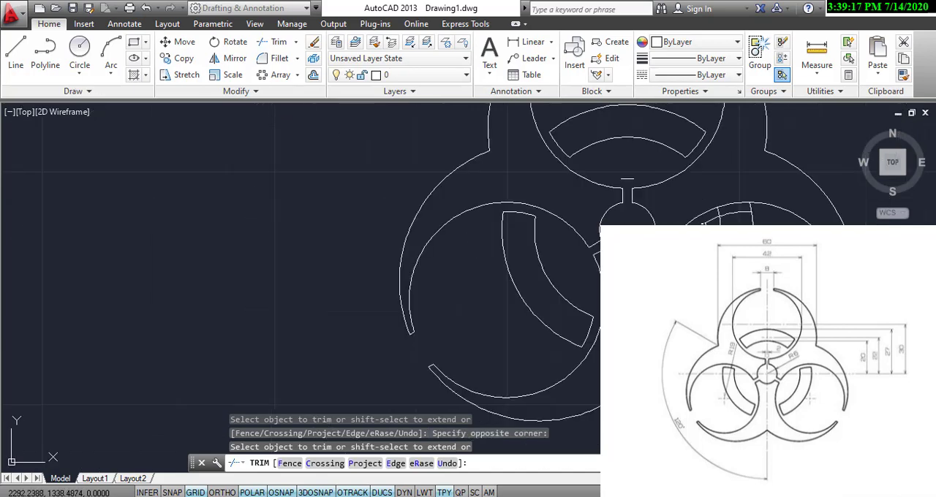
pyautogui.click(703, 224)
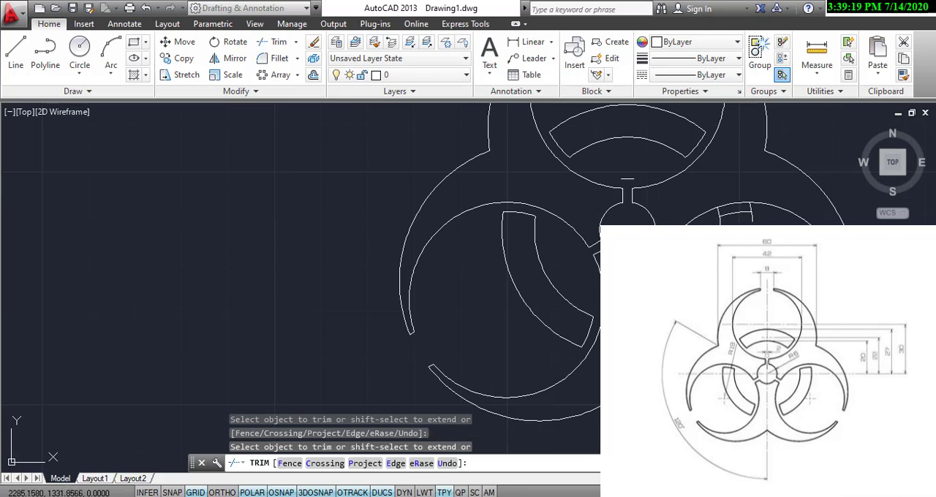
pyautogui.scroll(3, 726, 209)
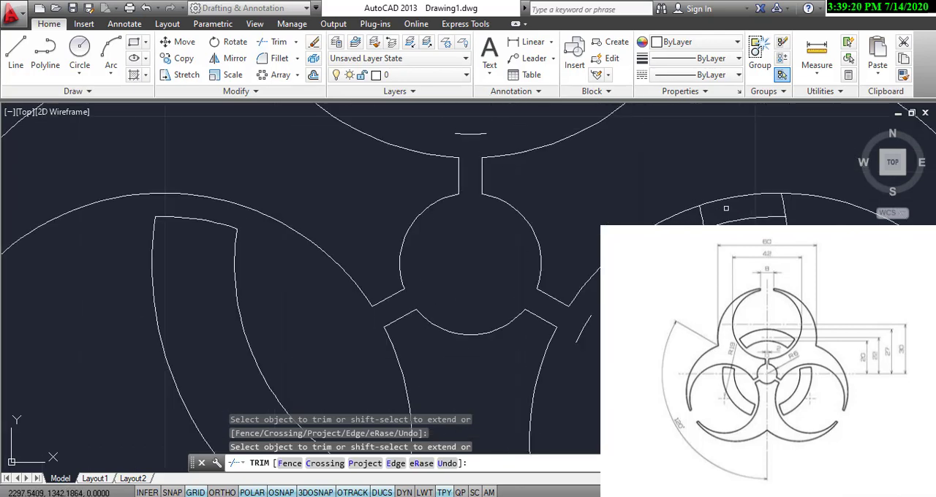
pyautogui.click(787, 210)
pyautogui.click(759, 208)
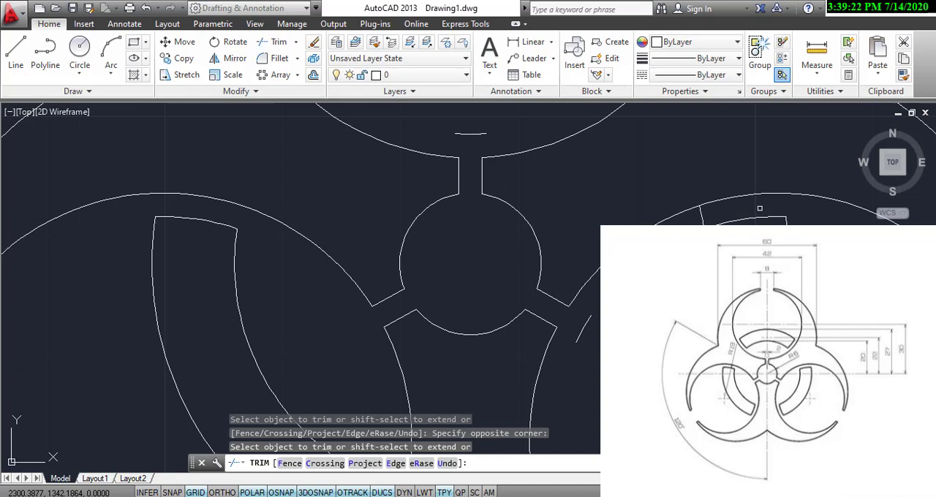
pyautogui.click(705, 220)
pyautogui.click(701, 223)
pyautogui.scroll(-6, 700, 223)
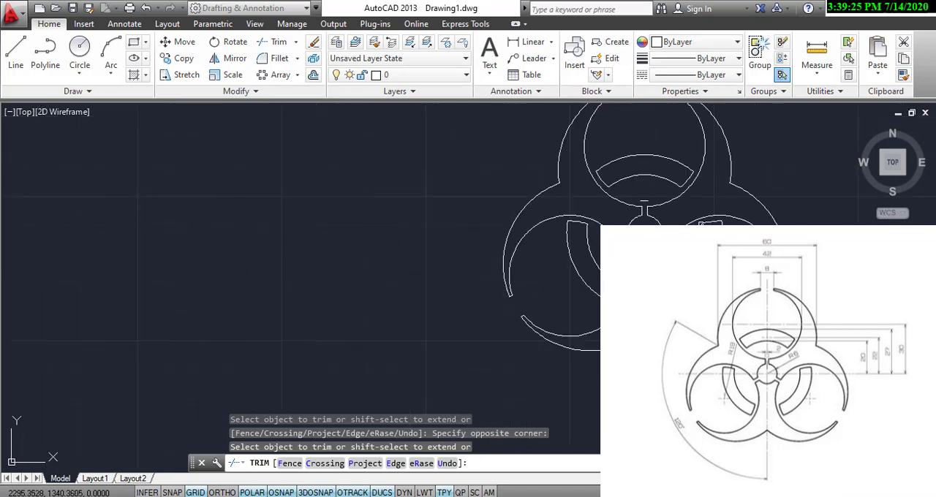
pyautogui.rightClick(726, 286)
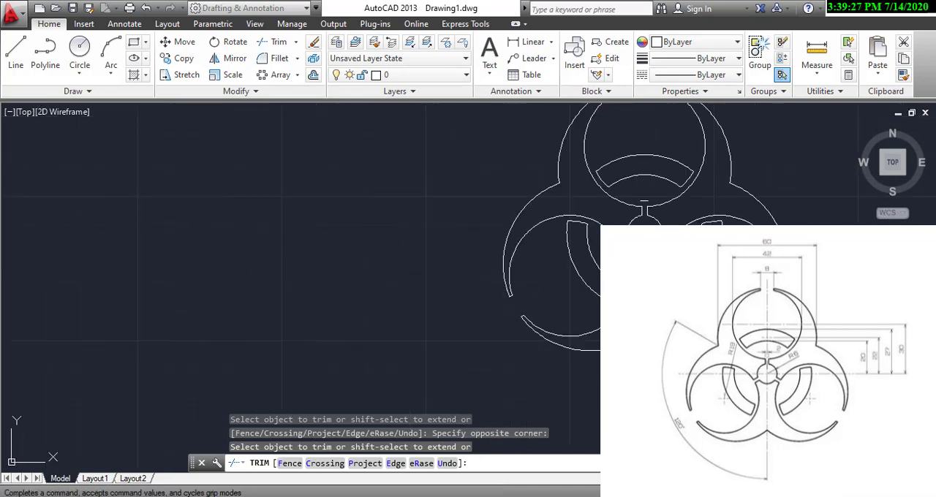
pyautogui.click(740, 293)
# Erase the two leftover circle pieces beside the top and lower-right neck slots.
pyautogui.moveTo(680, 228); pyautogui.dragTo(603, 235, button='middle')
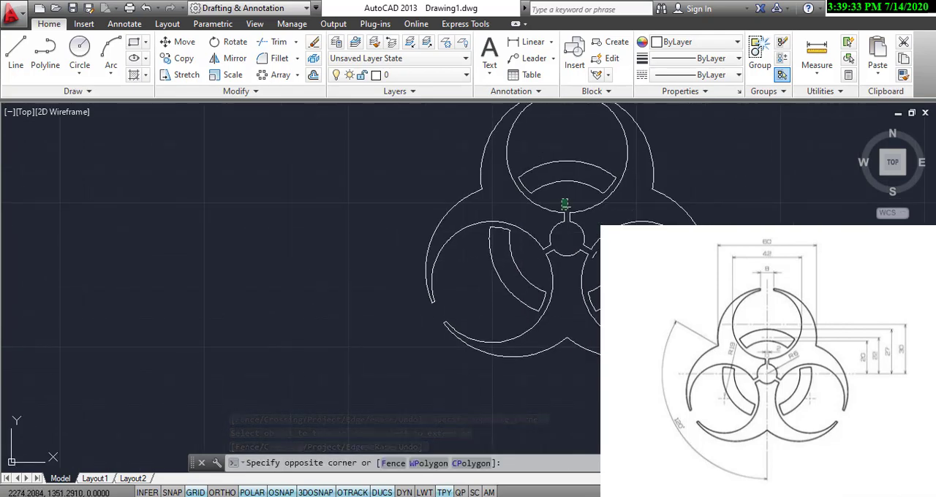
pyautogui.click(567, 210)
pyautogui.click(593, 253)
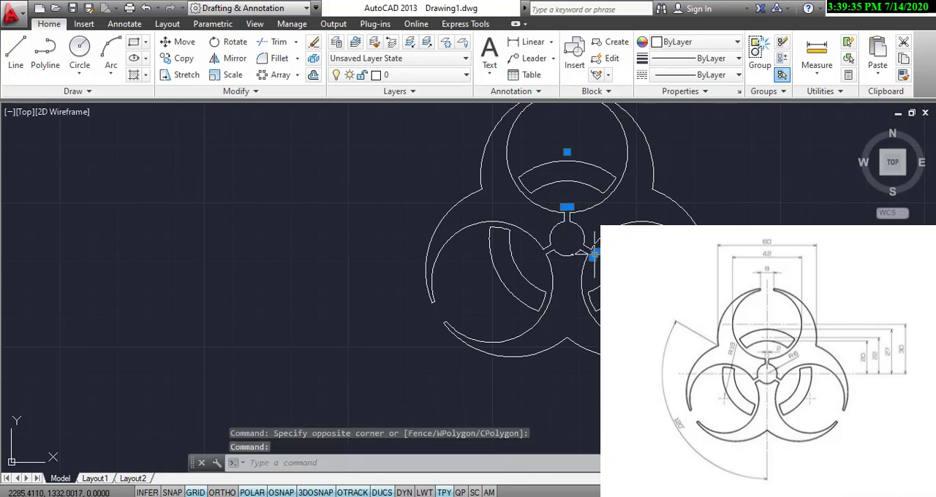
pyautogui.rightClick(593, 256)
pyautogui.click(595, 265)
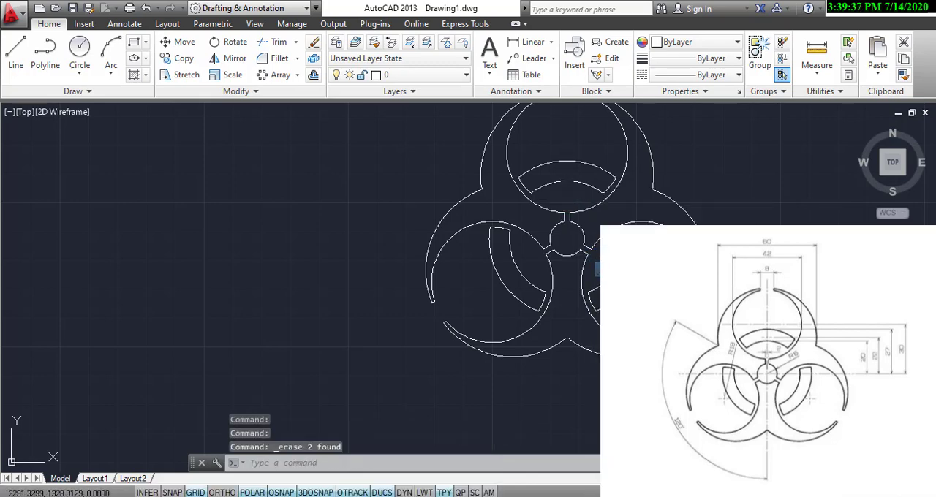
pyautogui.moveTo(588, 244); pyautogui.dragTo(400, 292, button='middle')
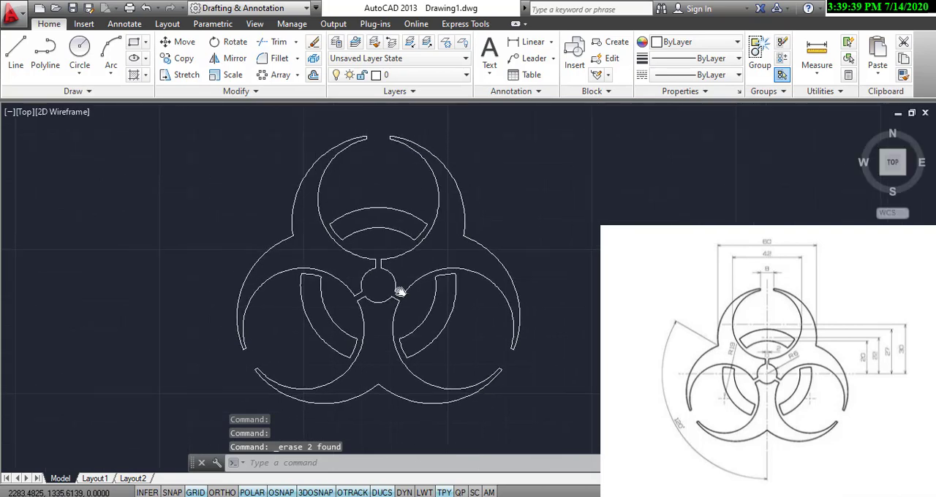